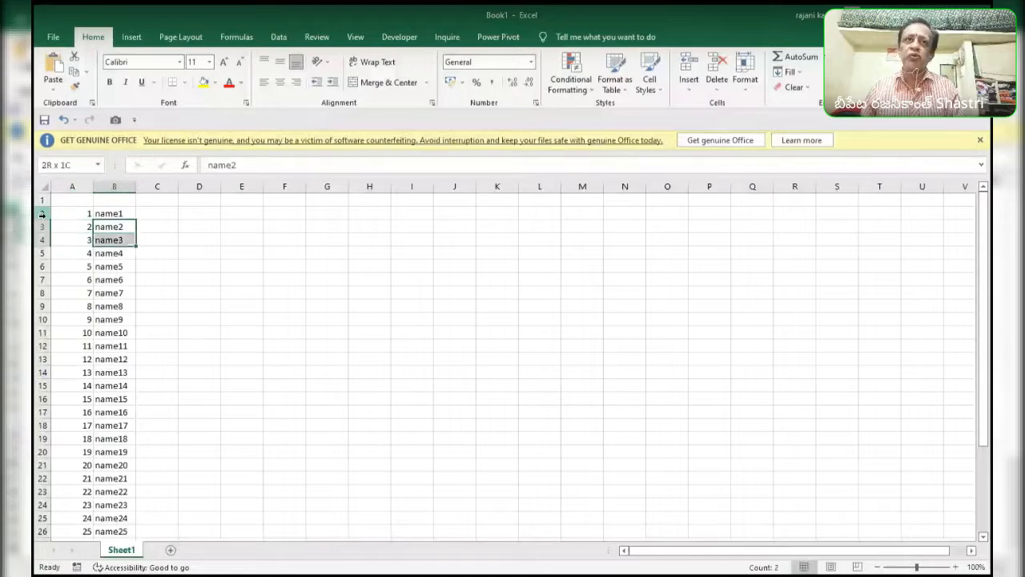
Insert three blank rows between the name1 and name2 rows.
{"action": "key", "text": "Left"}
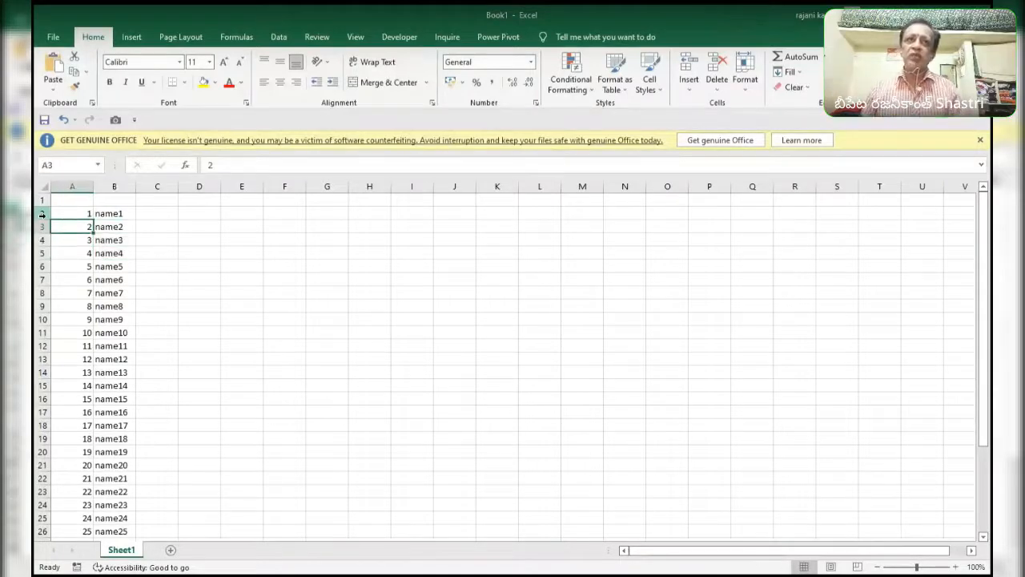
{"action": "key", "text": "shift+Right"}
{"action": "key", "text": "shift+Right"}
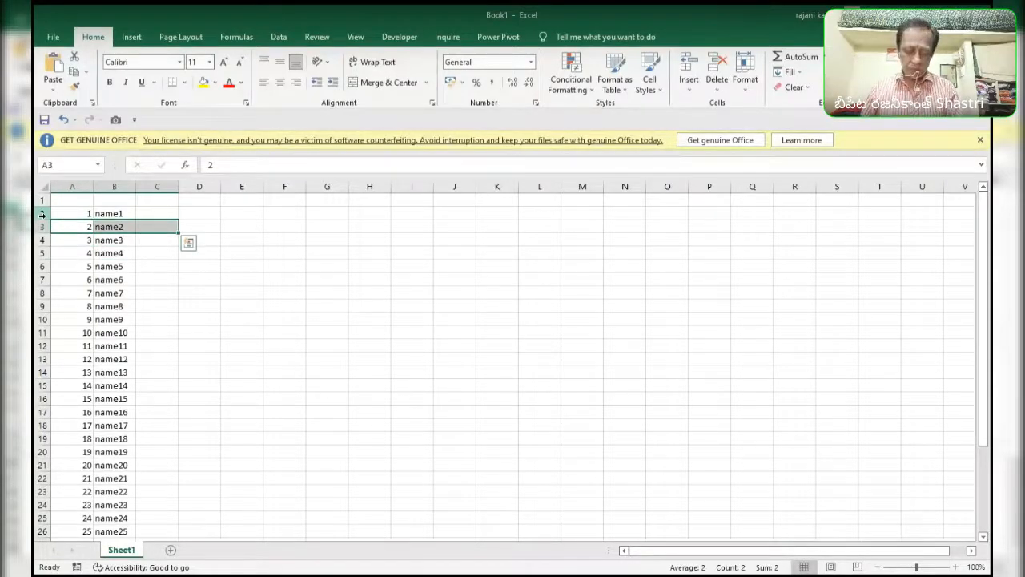
{"action": "key", "text": "shift+space"}
{"action": "key", "text": "shift+Down"}
{"action": "key", "text": "shift+Down"}
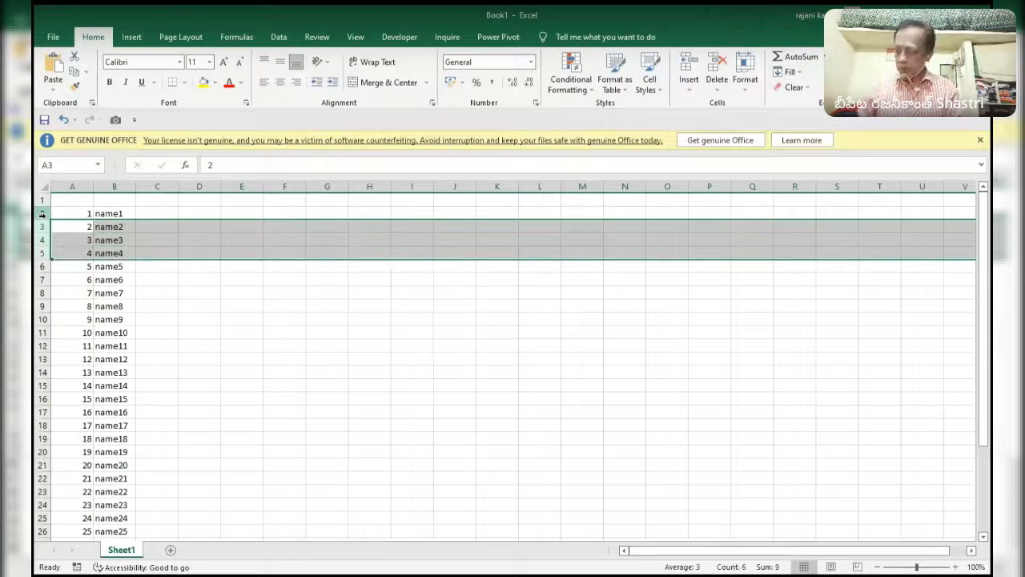
{"action": "key", "text": "ctrl+shift+plus"}
{"action": "key", "text": "Down"}
{"action": "key", "text": "Down"}
{"action": "key", "text": "Down"}
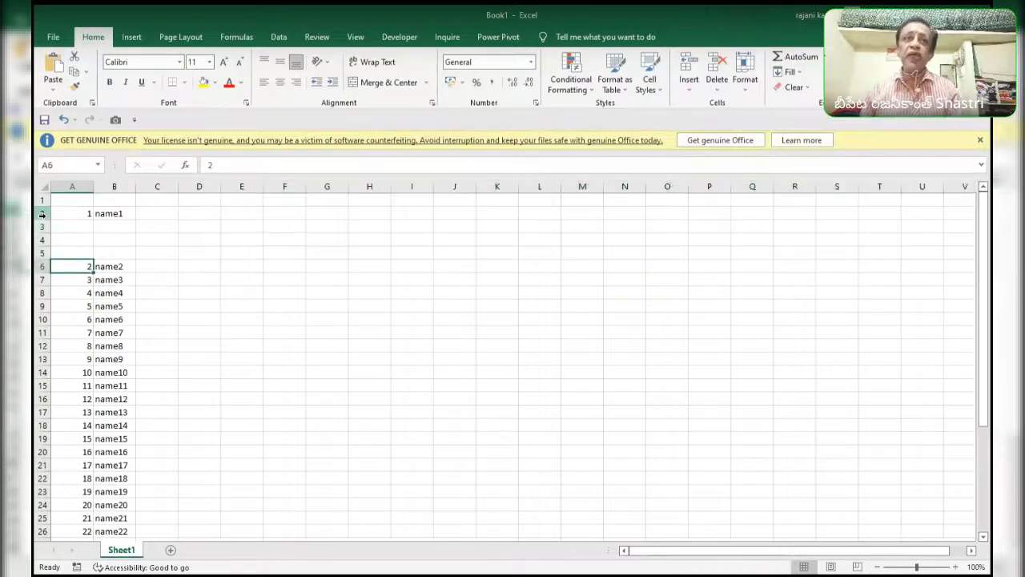
{"action": "key", "text": "Down"}
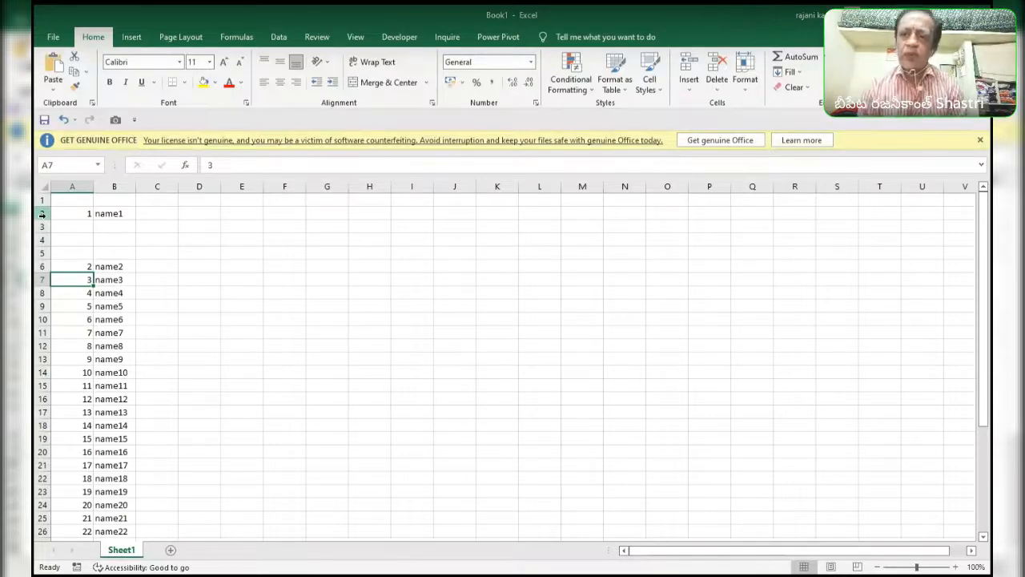
Undo the insertion of the three blank rows below name1.
{"action": "key", "text": "Up"}
{"action": "key", "text": "Up"}
{"action": "key", "text": "Up"}
{"action": "key", "text": "Up"}
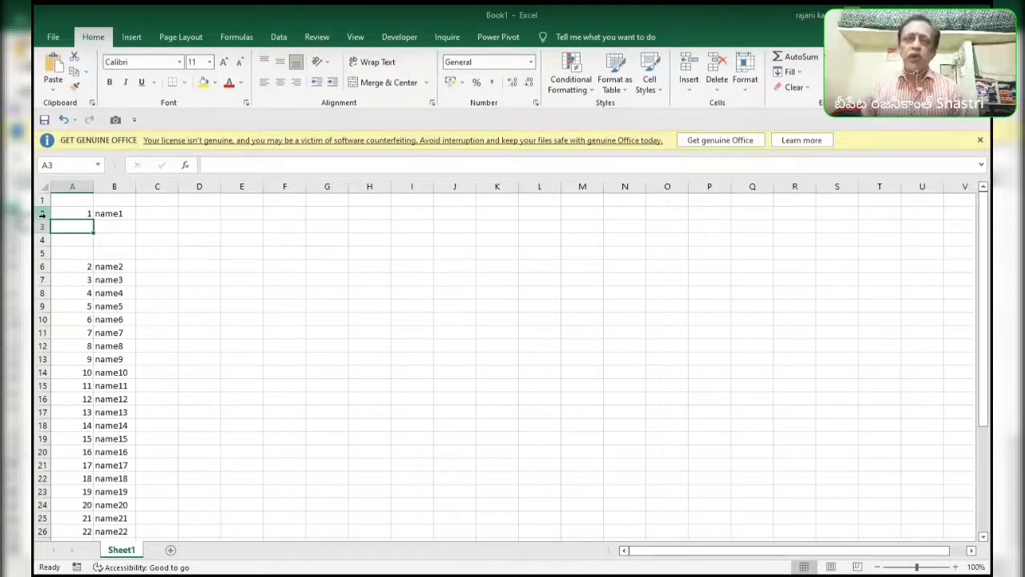
{"action": "key", "text": "ctrl+z"}
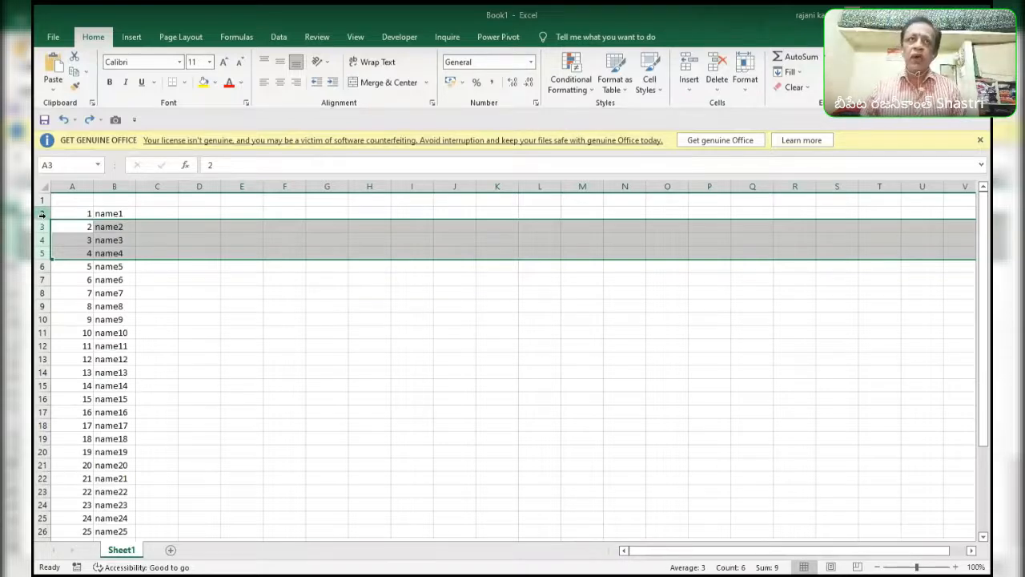
{"action": "key", "text": "Right"}
{"action": "key", "text": "Right"}
{"action": "key", "text": "Up"}
{"action": "key", "text": "Up"}
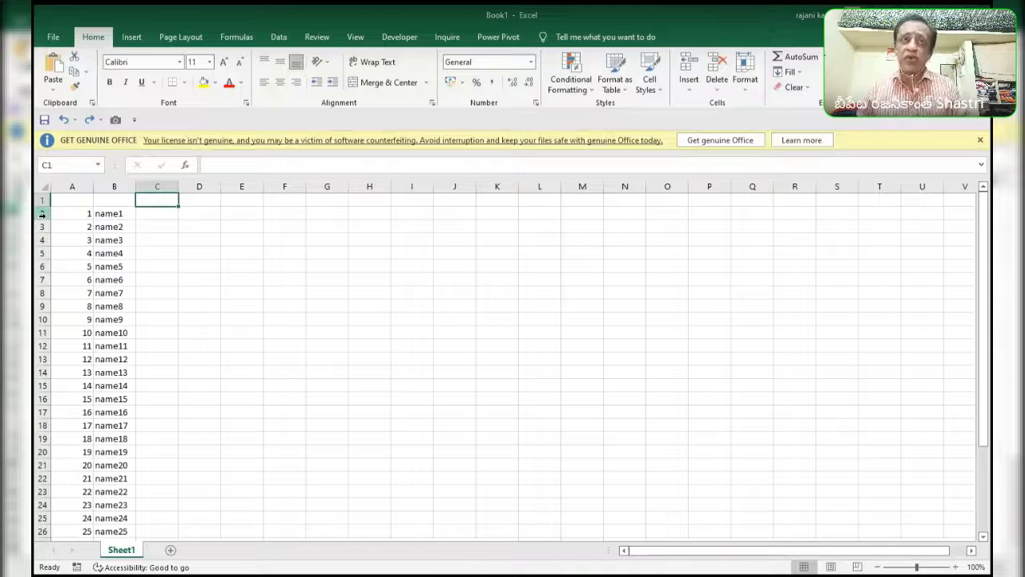
Insert three blank rows at rows 3 to 5, directly below the name1 row.
{"action": "key", "text": "Left"}
{"action": "key", "text": "Left"}
{"action": "key", "text": "Down"}
{"action": "key", "text": "Down"}
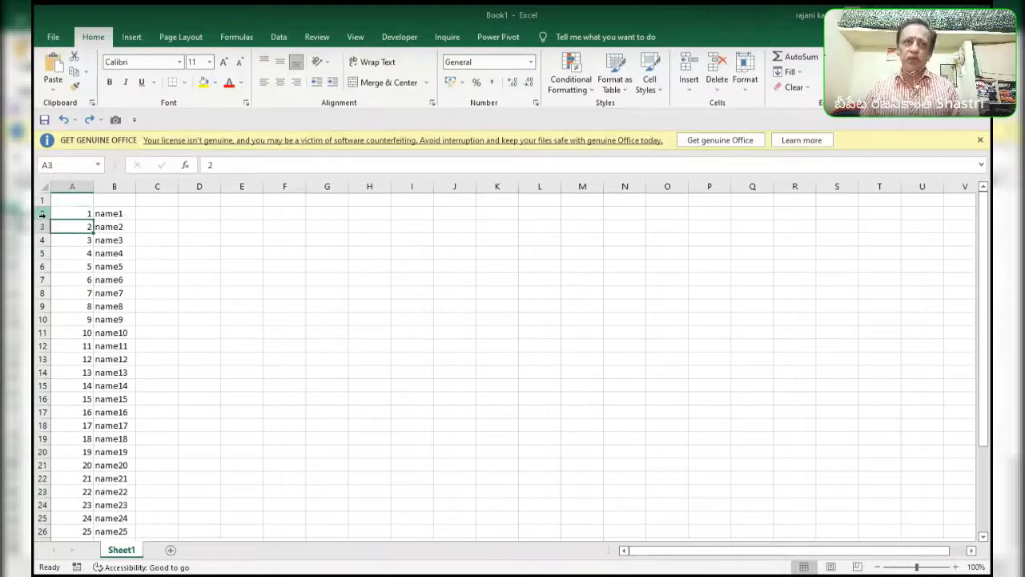
{"action": "key", "text": "shift+space"}
{"action": "key", "text": "shift+Down"}
{"action": "key", "text": "shift+Down"}
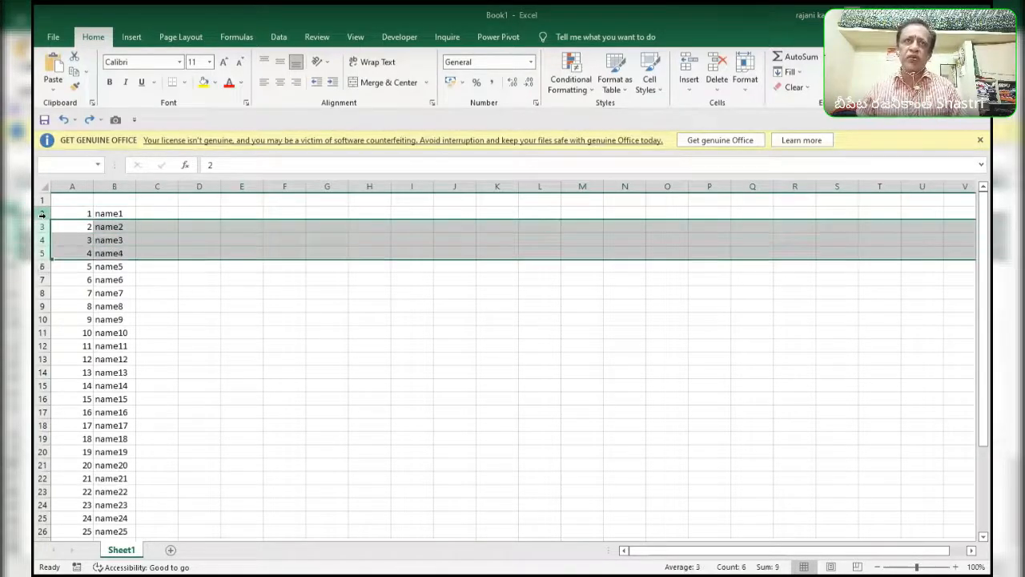
{"action": "key", "text": "ctrl+shift+equal"}
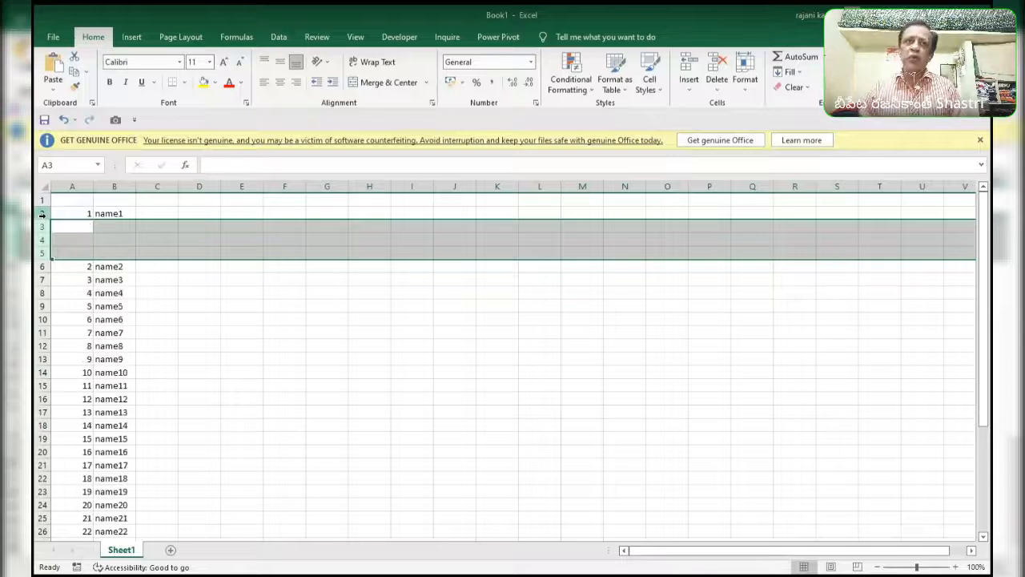
Insert four blank rows at rows 7 to 10, between the name2 and name3 rows.
{"action": "key", "text": "Down"}
{"action": "key", "text": "Down"}
{"action": "key", "text": "Down"}
{"action": "key", "text": "Down"}
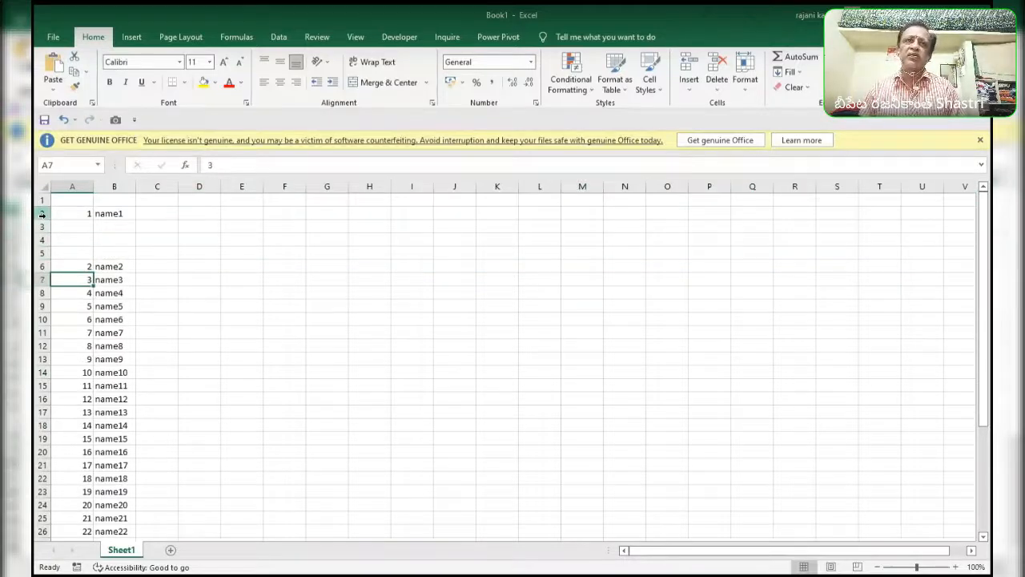
{"action": "key", "text": "shift+space"}
{"action": "key", "text": "shift+Down"}
{"action": "key", "text": "shift+Down"}
{"action": "key", "text": "shift+Down"}
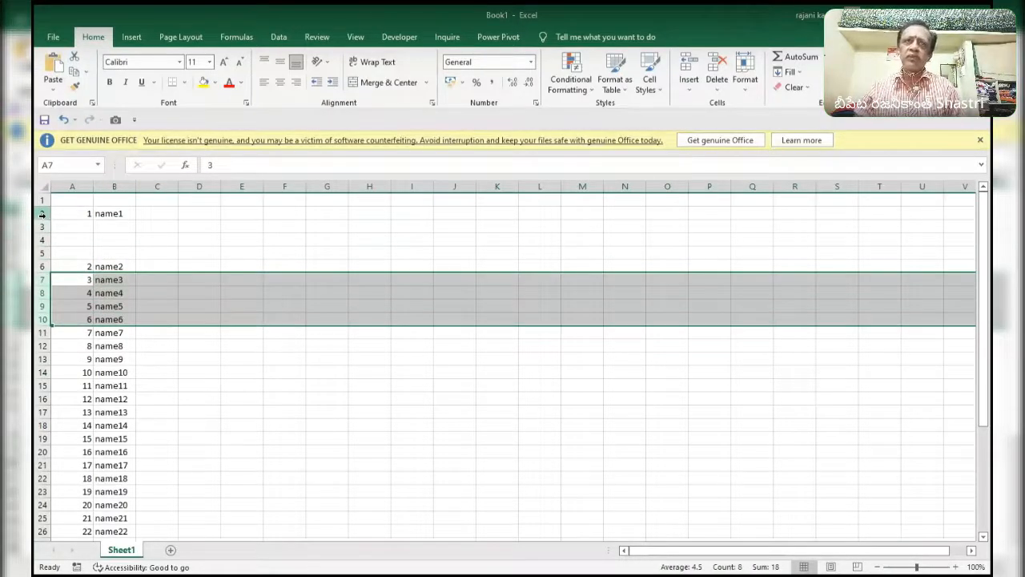
{"action": "key", "text": "ctrl+shift+equal"}
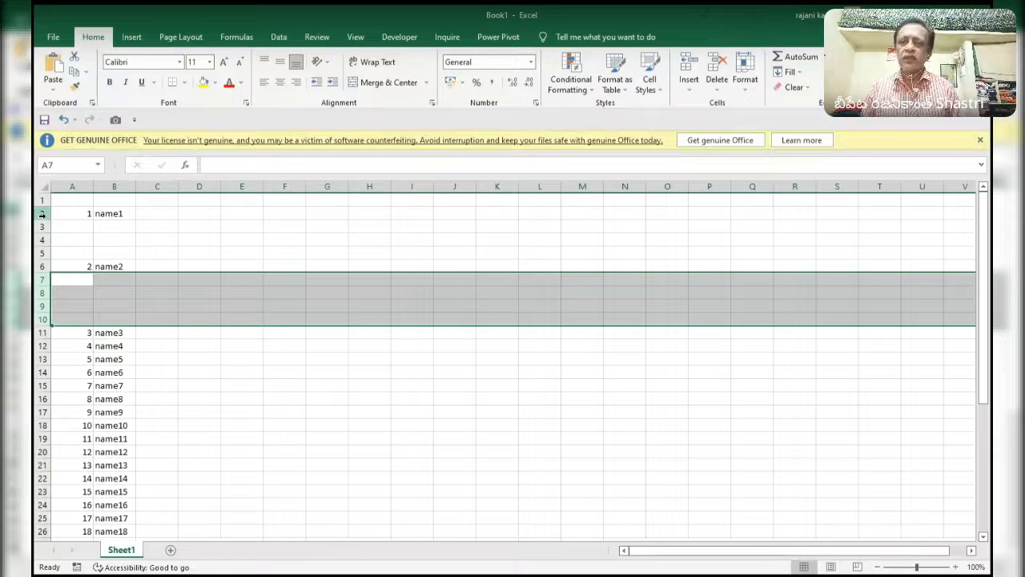
Undo both blank-row insertions in the name list and return to cell A1.
{"action": "key", "text": "Up"}
{"action": "key", "text": "Up"}
{"action": "key", "text": "Up"}
{"action": "key", "text": "Up"}
{"action": "key", "text": "Up"}
{"action": "key", "text": "Up"}
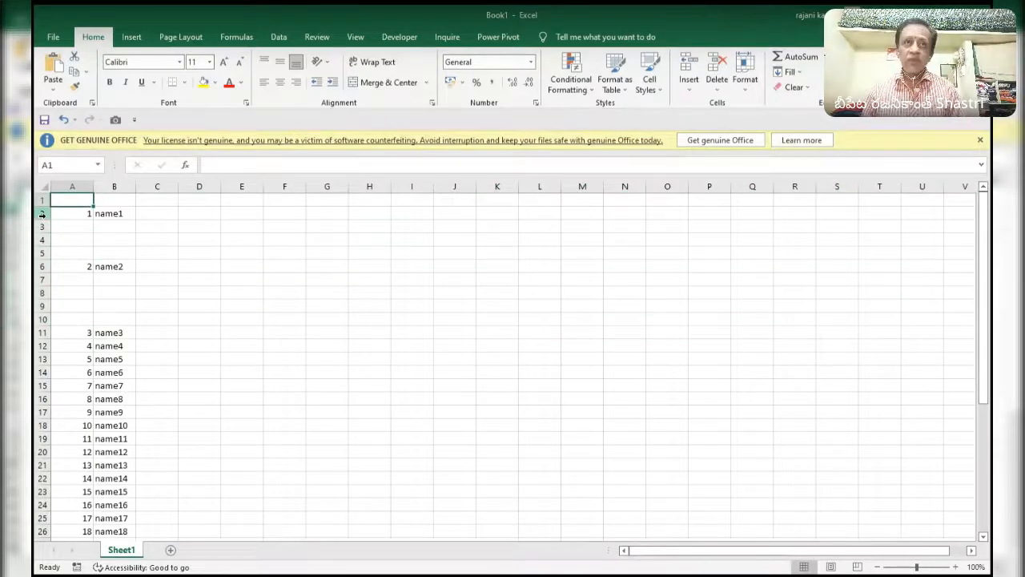
{"action": "key", "text": "ctrl+z"}
{"action": "key", "text": "ctrl+z"}
{"action": "key", "text": "Up"}
{"action": "key", "text": "Up"}
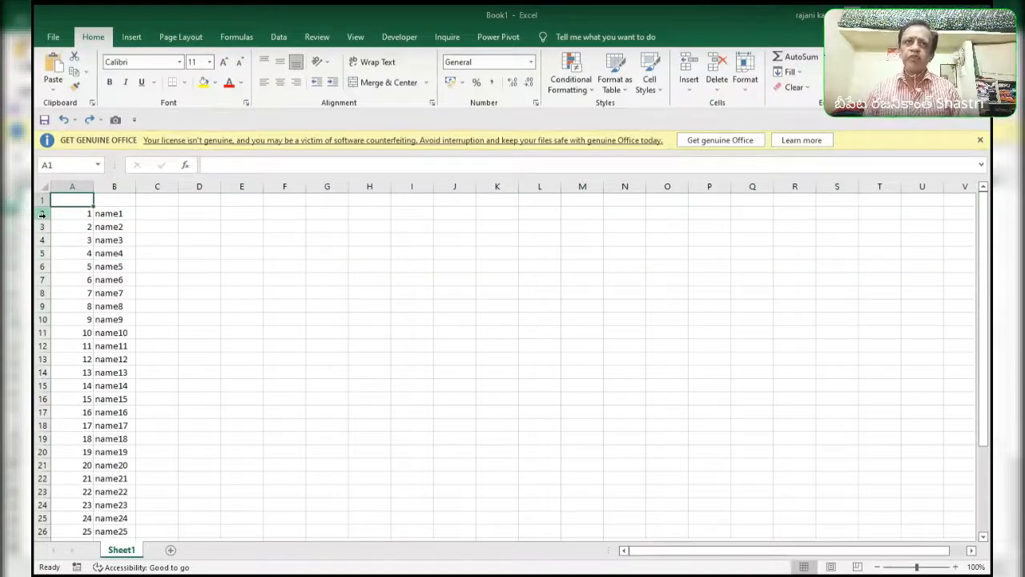
Clear all the serial numbers from column A, leaving the names in column B.
{"action": "key", "text": "Right"}
{"action": "key", "text": "Left"}
{"action": "key", "text": "shift+Down"}
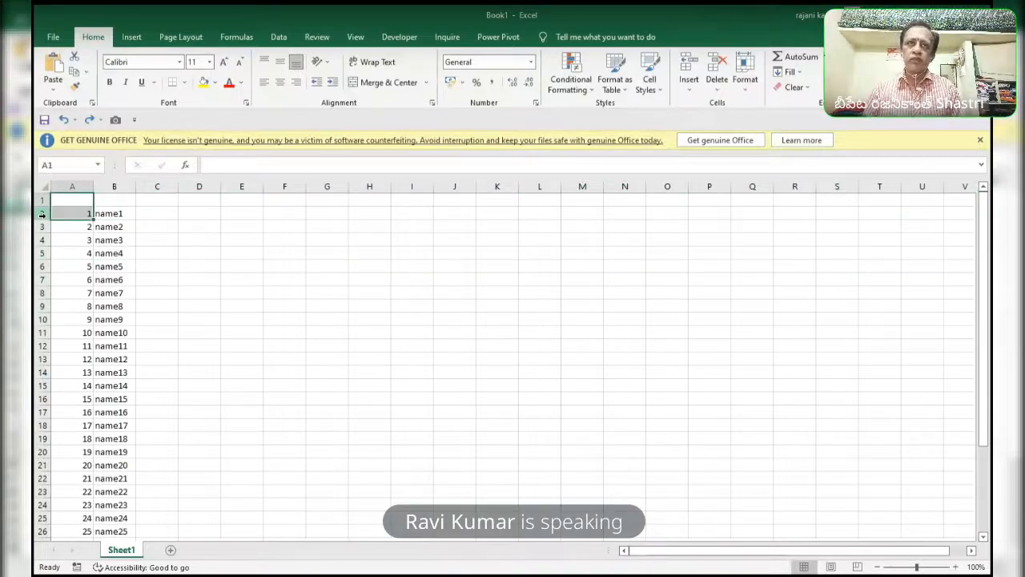
{"action": "key", "text": "ctrl+shift+Down"}
{"action": "key", "text": "Delete"}
{"action": "key", "text": "Down"}
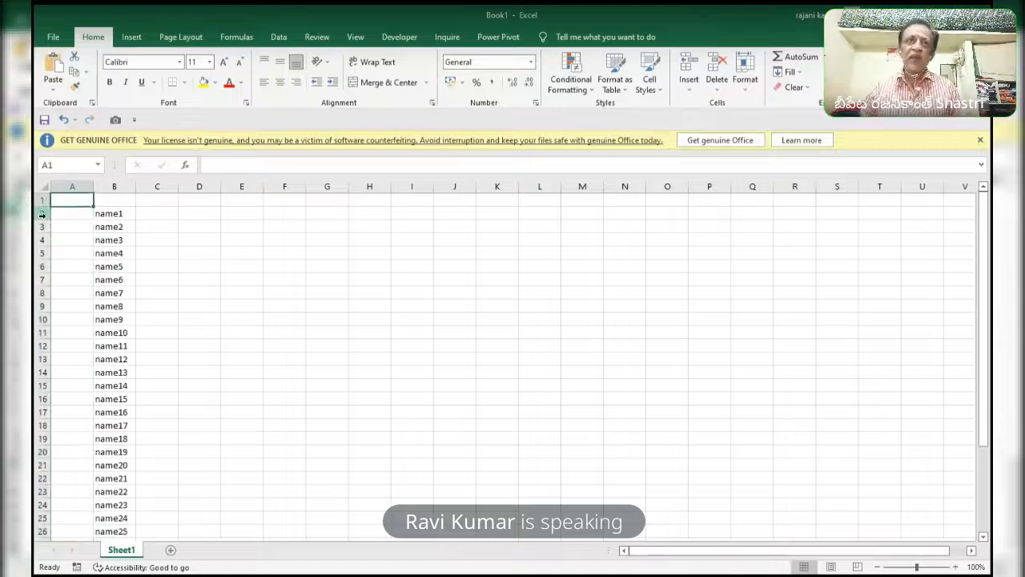
{"action": "key", "text": "Up"}
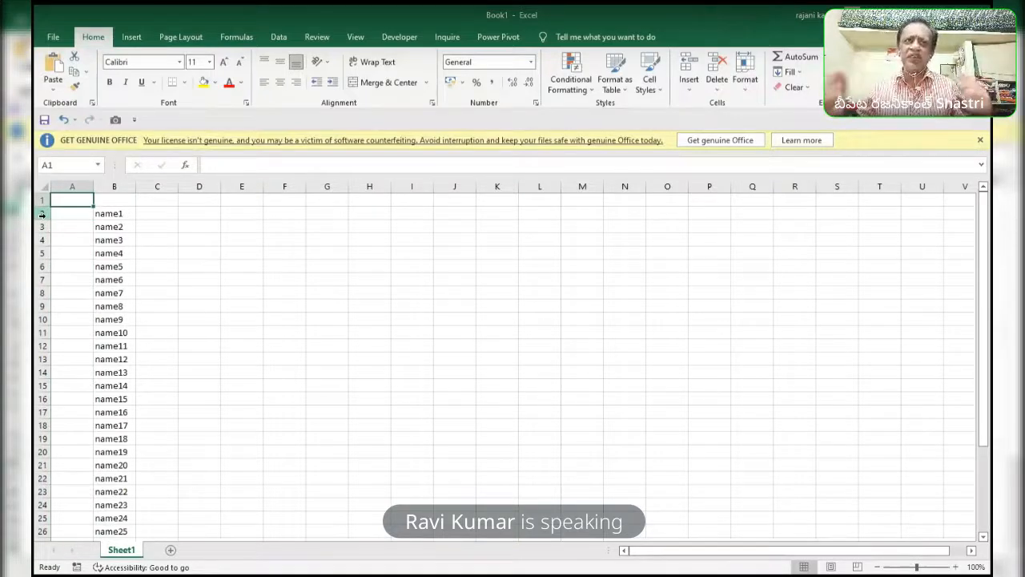
{"action": "key", "text": "Down"}
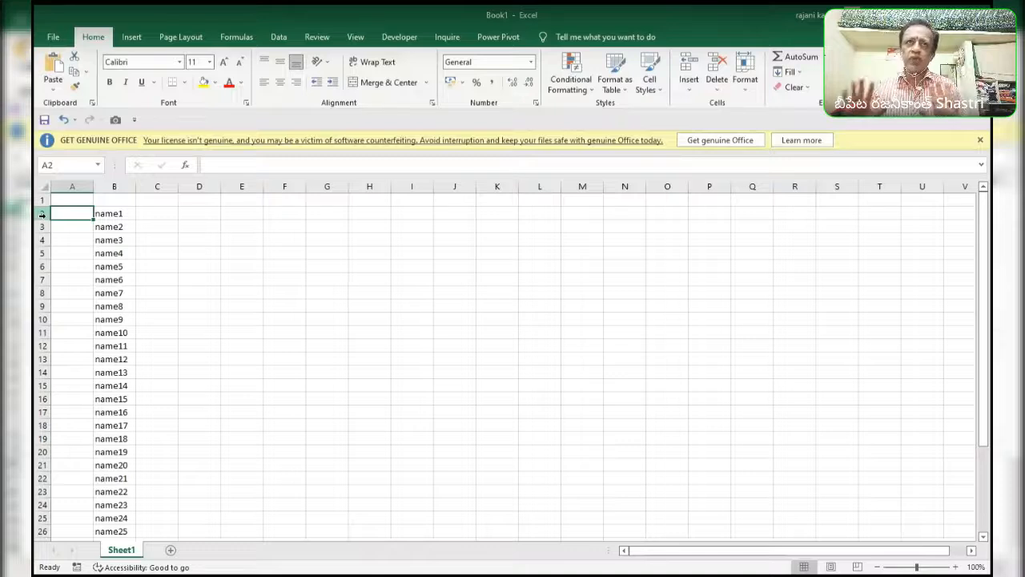
{"action": "key", "text": "Up"}
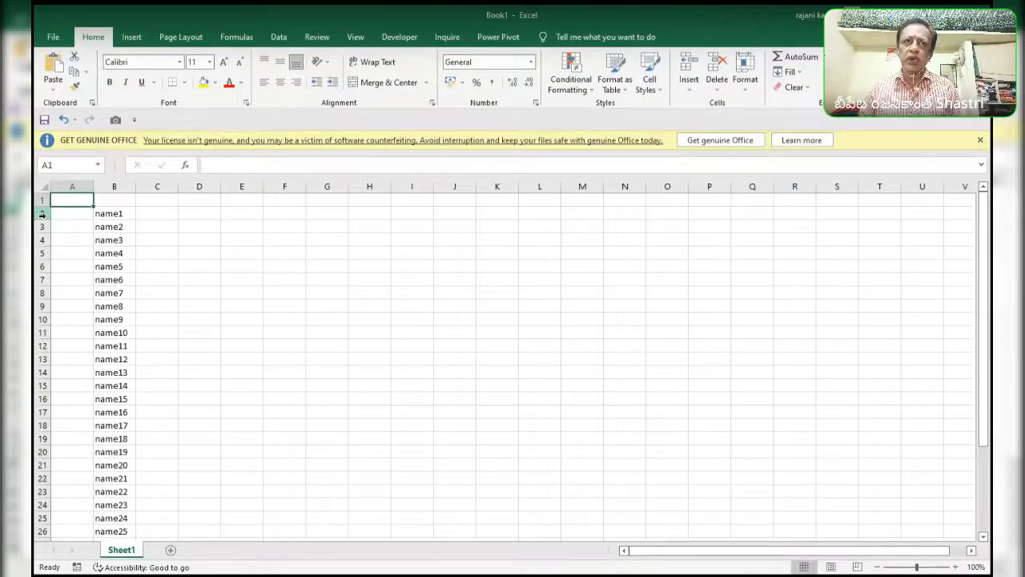
Move the whole name list from column B into column A, starting at A2.
{"action": "key", "text": "Right"}
{"action": "key", "text": "Down"}
{"action": "key", "text": "ctrl+shift+Down"}
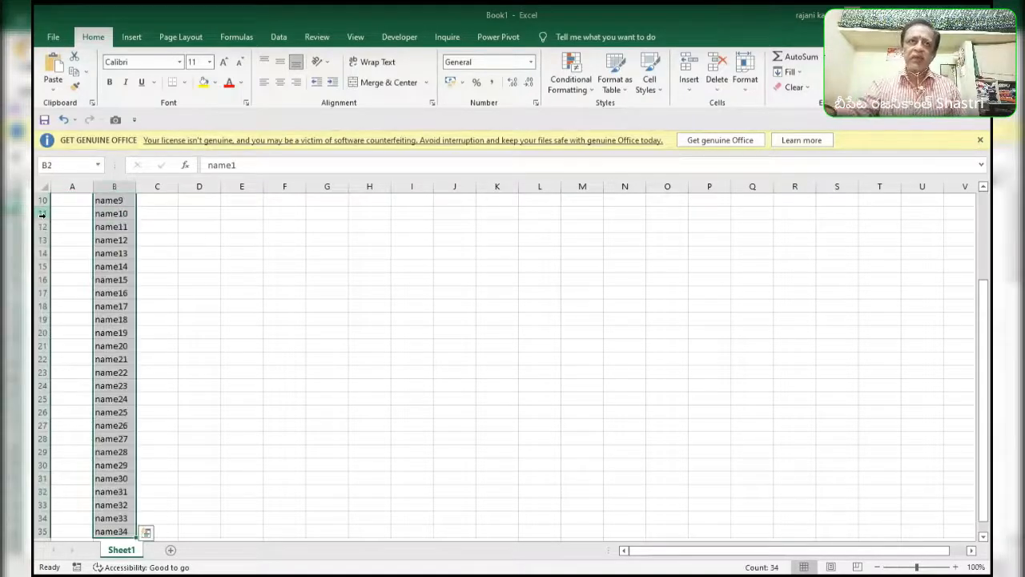
{"action": "left_click_drag", "start_coordinate": [94, 346], "coordinate": [80, 347]}
{"action": "key", "text": "ctrl+Home"}
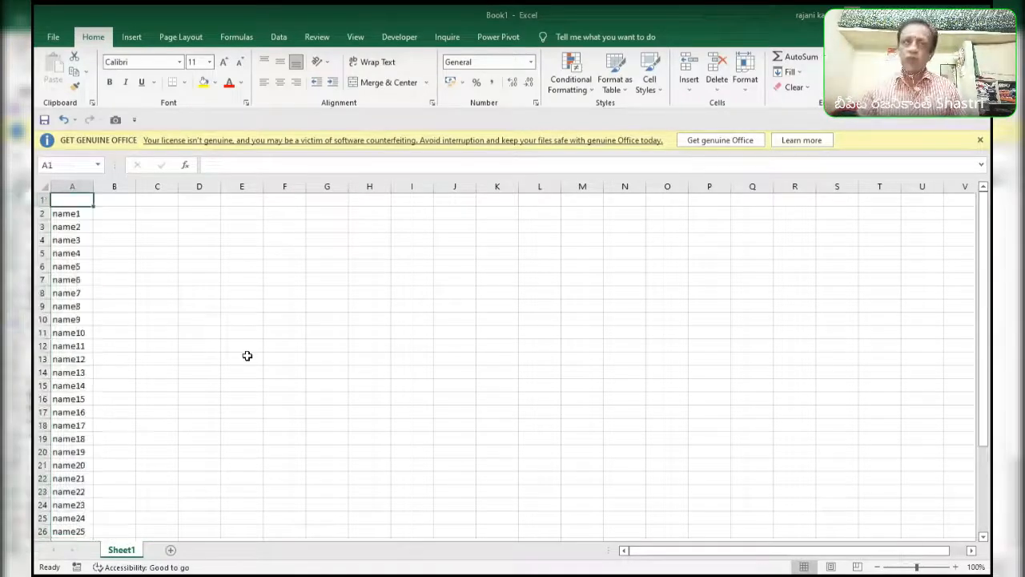
{"action": "key", "text": "Down"}
{"action": "key", "text": "Up"}
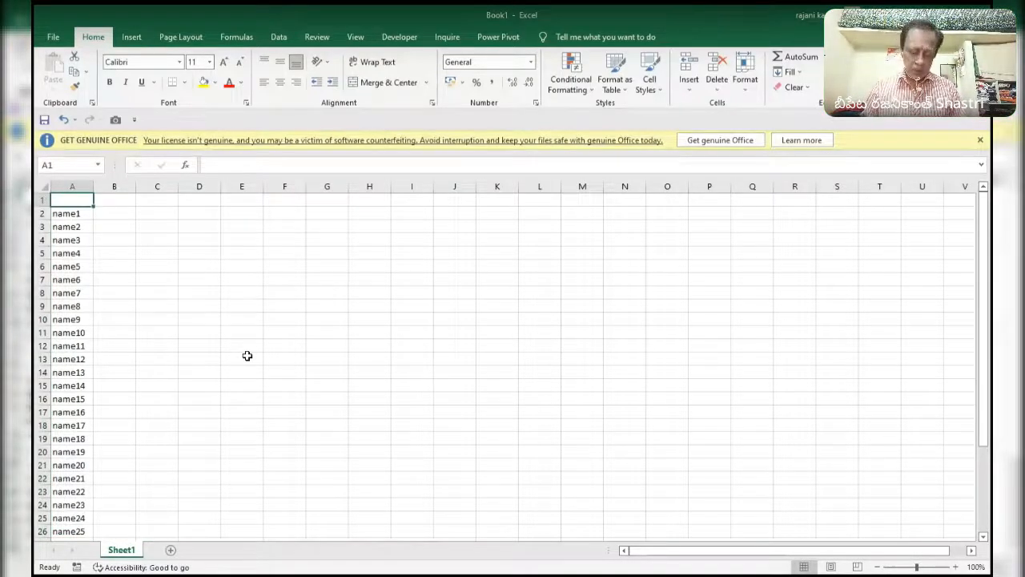
Move the name list from column A back to column B, starting at B2.
{"action": "key", "text": "ctrl+space"}
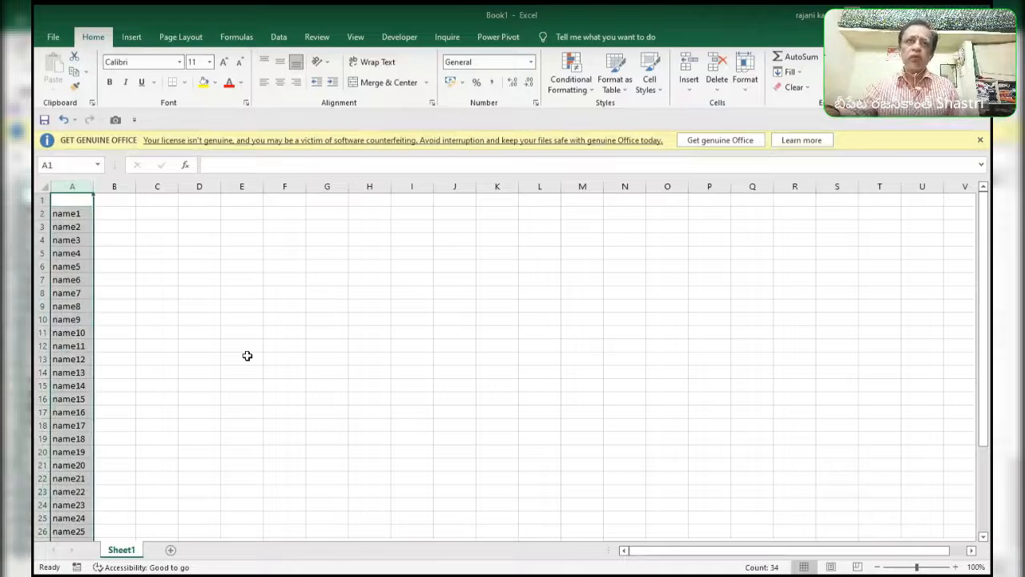
{"action": "left_click", "coordinate": [97, 318]}
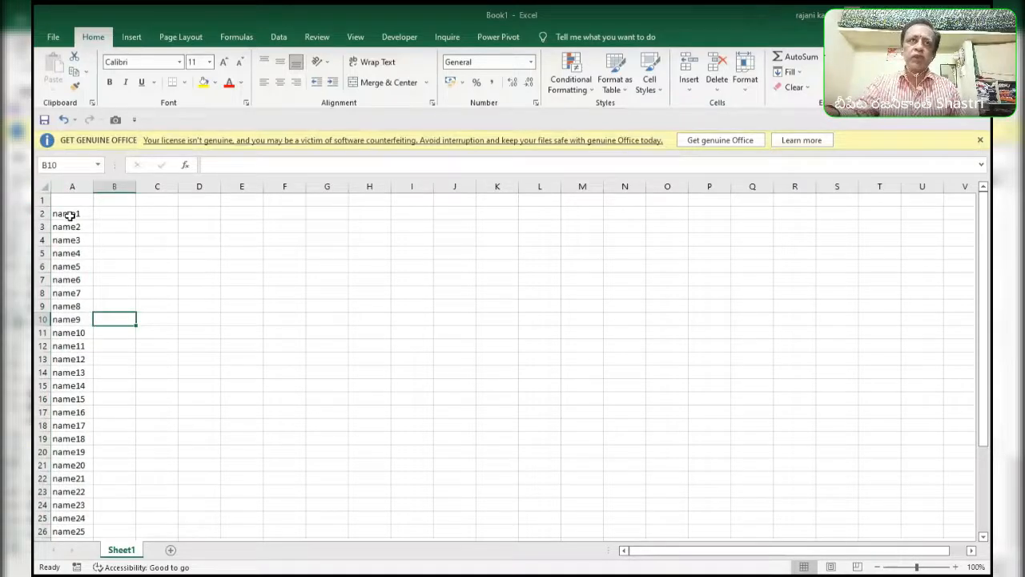
{"action": "left_click", "coordinate": [71, 215]}
{"action": "key", "text": "ctrl+shift+Down"}
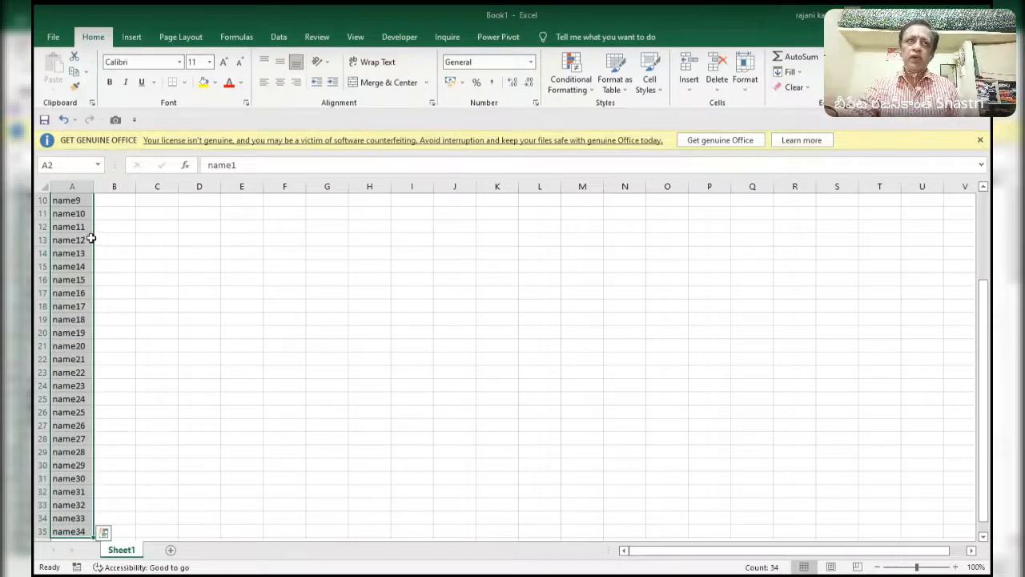
{"action": "left_click_drag", "start_coordinate": [91, 239], "coordinate": [116, 240]}
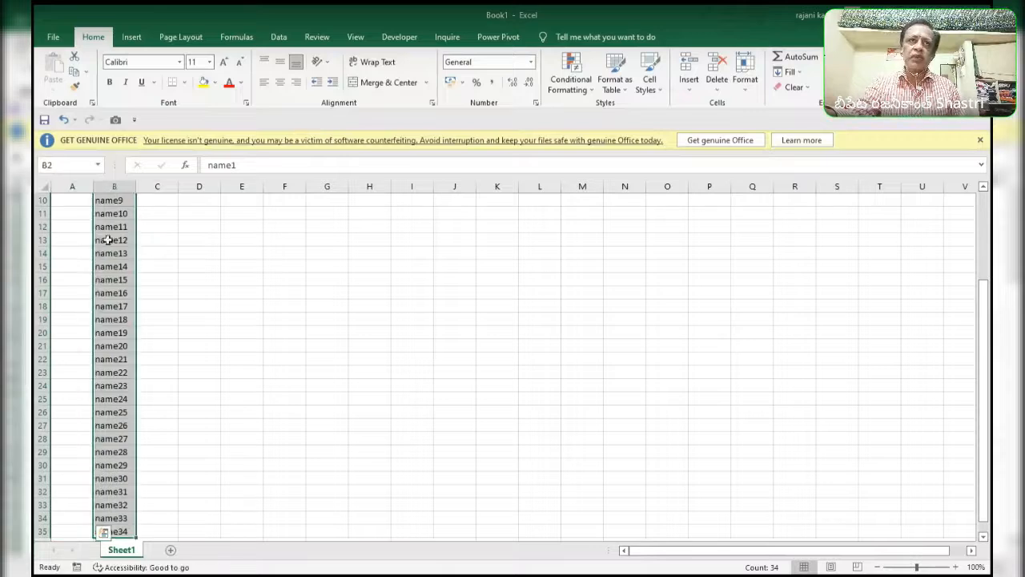
Enter 1 in cell A2 and copy it down column A alongside the names.
{"action": "left_click", "coordinate": [75, 218]}
{"action": "key", "text": "ctrl+Home"}
{"action": "left_click", "coordinate": [73, 215]}
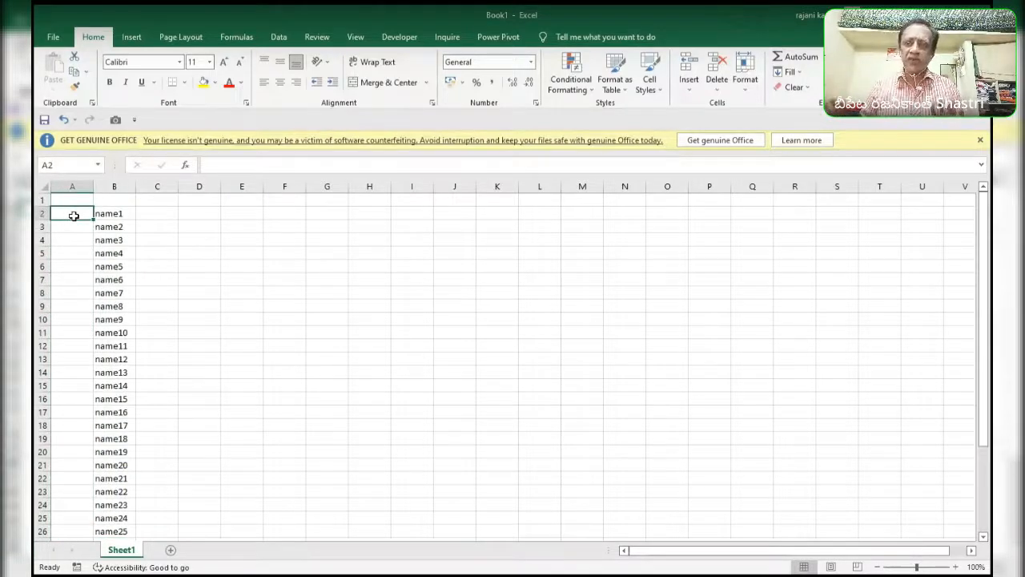
{"action": "type", "text": "1"}
{"action": "left_click", "coordinate": [74, 215]}
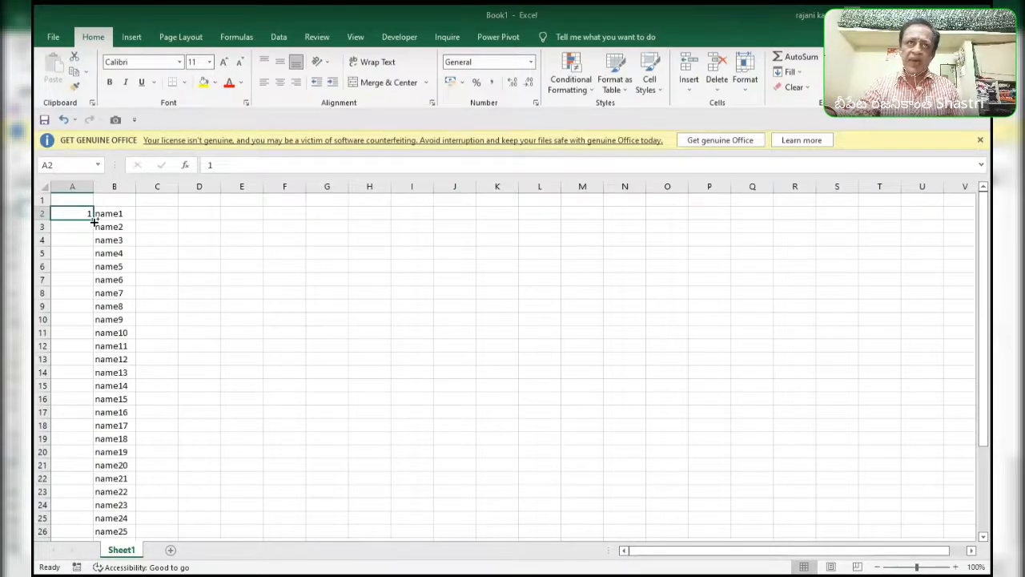
{"action": "double_click", "coordinate": [94, 221]}
Fill A2:A13 with the consecutive series 1 to 12, starting from the 1 in A2.
{"action": "left_click", "coordinate": [90, 215]}
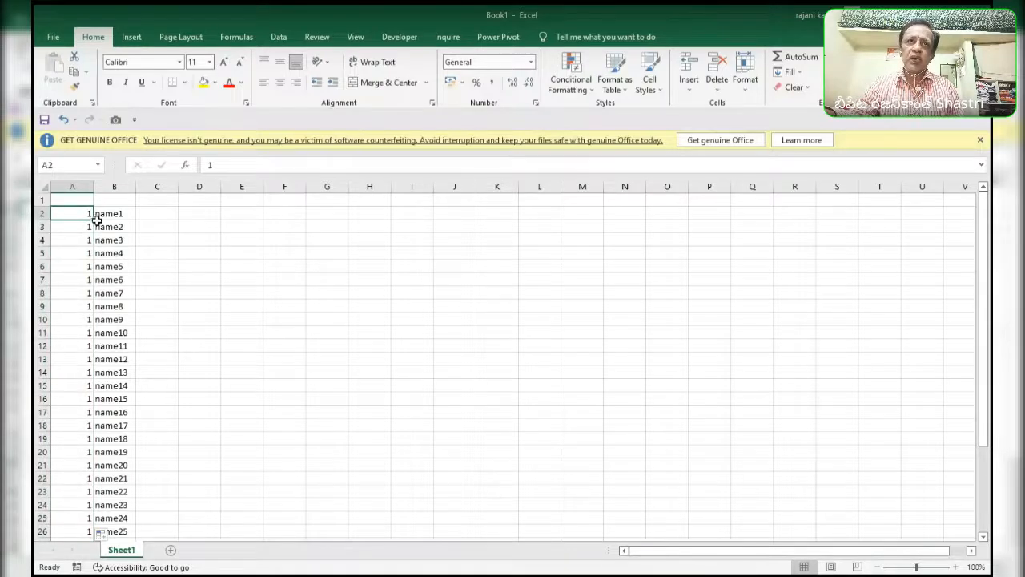
{"action": "left_click_drag", "start_coordinate": [93, 219], "coordinate": [95, 362]}
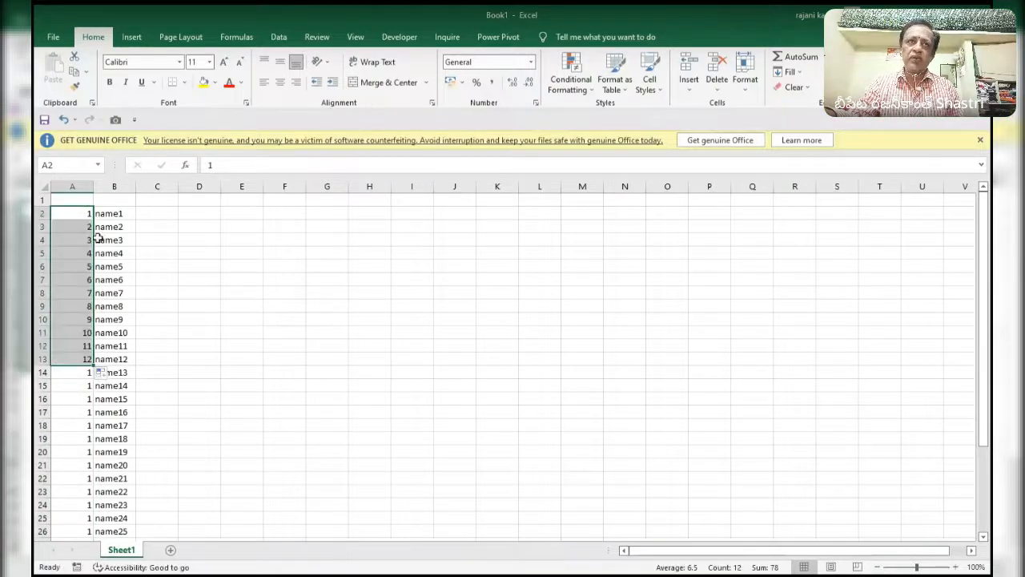
Re-enter 1 in A2 and 2 in A3, and extend the series down column A to the last name.
{"action": "left_click_drag", "start_coordinate": [80, 210], "coordinate": [81, 222]}
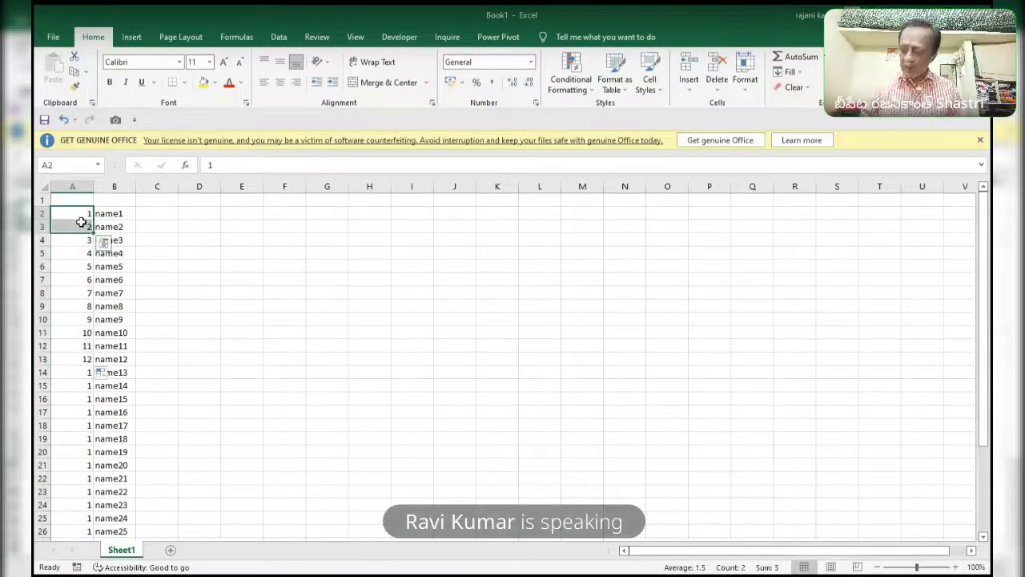
{"action": "key", "text": "Delete"}
{"action": "type", "text": "1"}
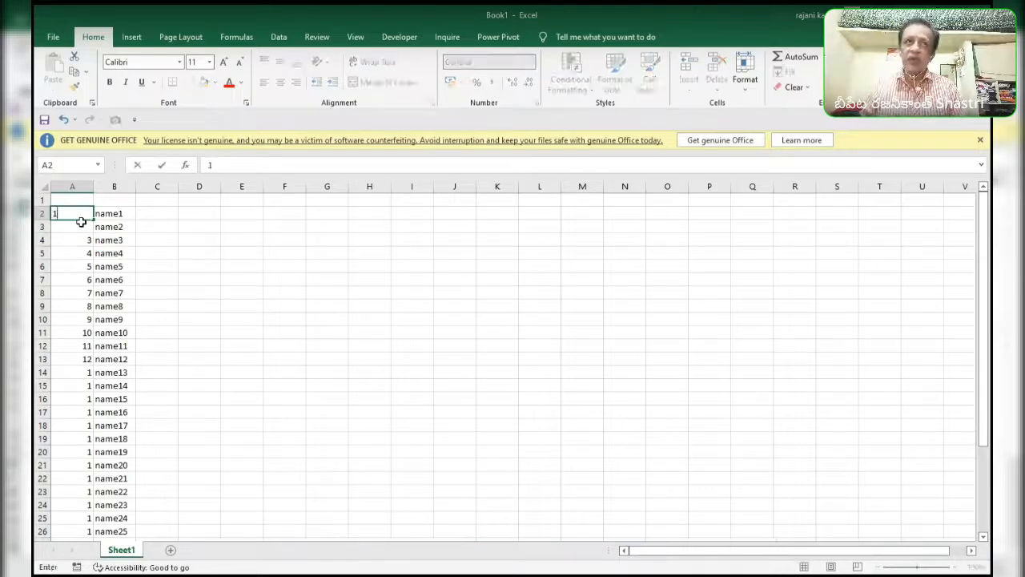
{"action": "key", "text": "Return"}
{"action": "type", "text": "2"}
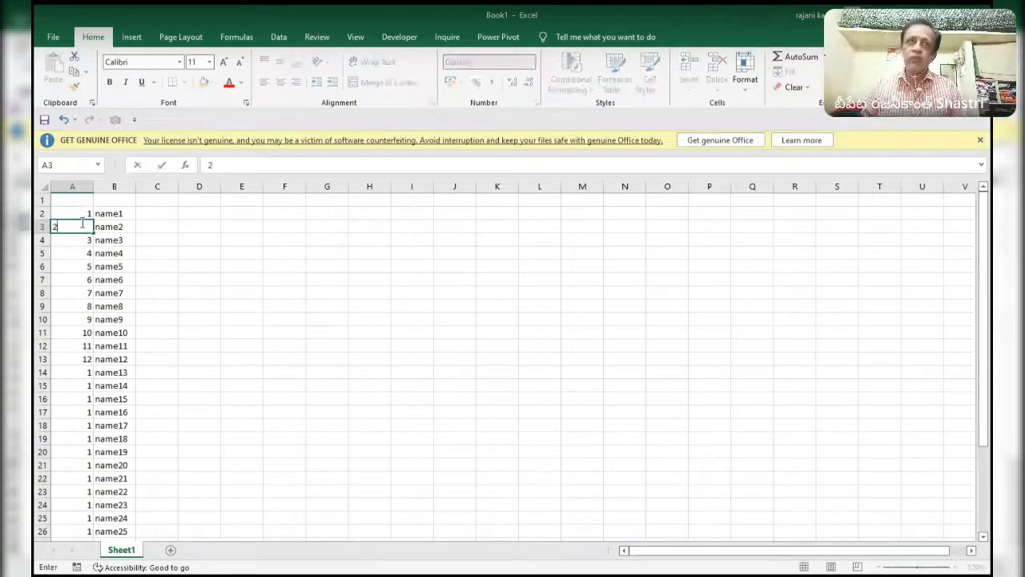
{"action": "left_click", "coordinate": [81, 217]}
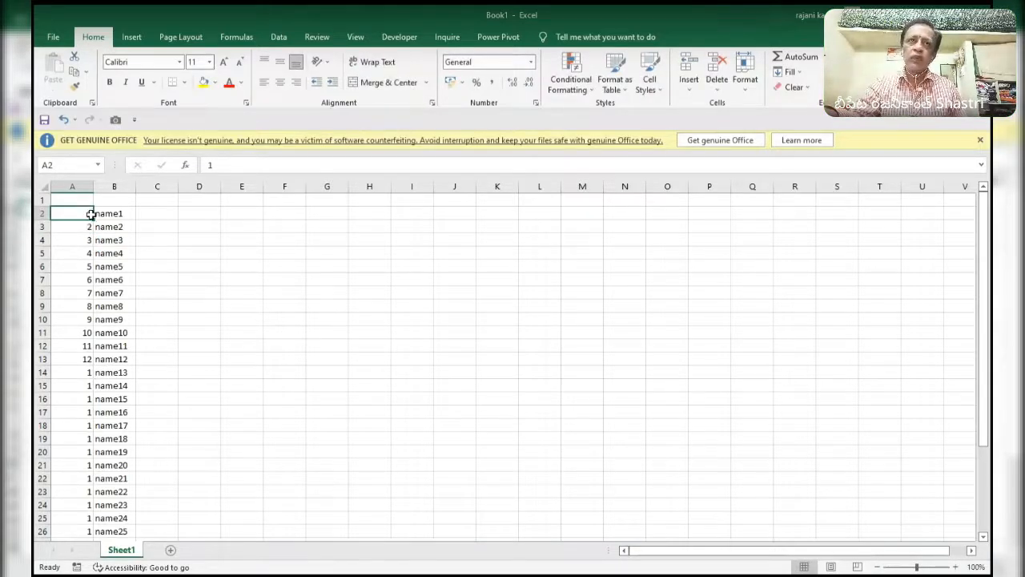
{"action": "left_click_drag", "start_coordinate": [87, 213], "coordinate": [90, 229]}
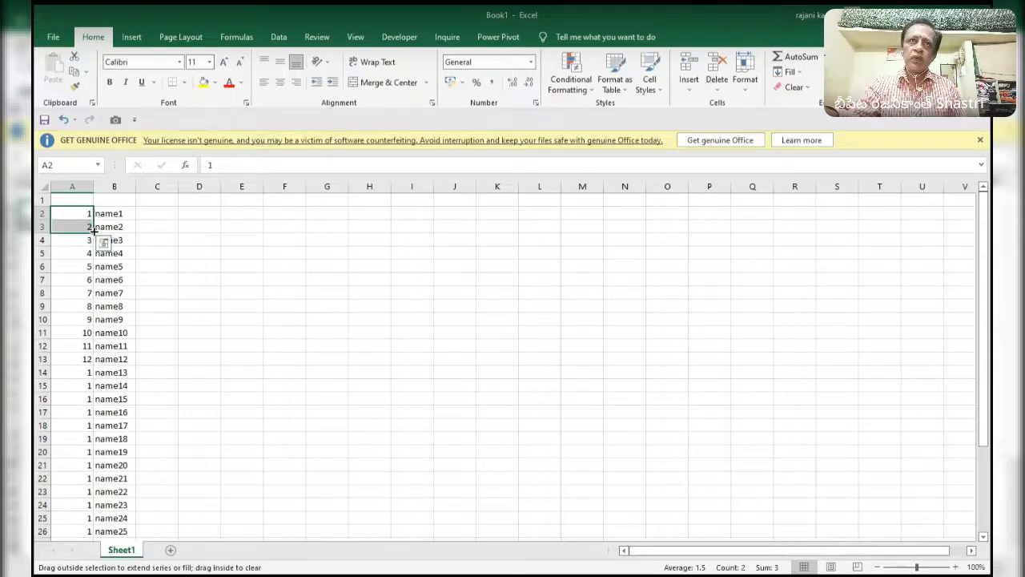
{"action": "double_click", "coordinate": [92, 230]}
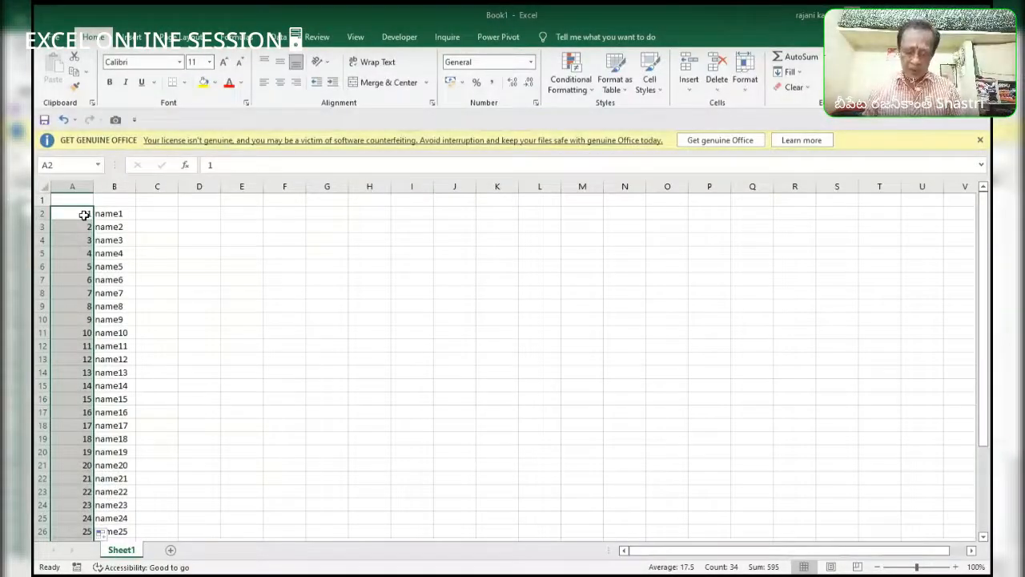
Copy the serial numbers 1 to 34 in column A and paste them directly below the list, starting at A36.
{"action": "key", "text": "ctrl+c"}
{"action": "key", "text": "ctrl+End"}
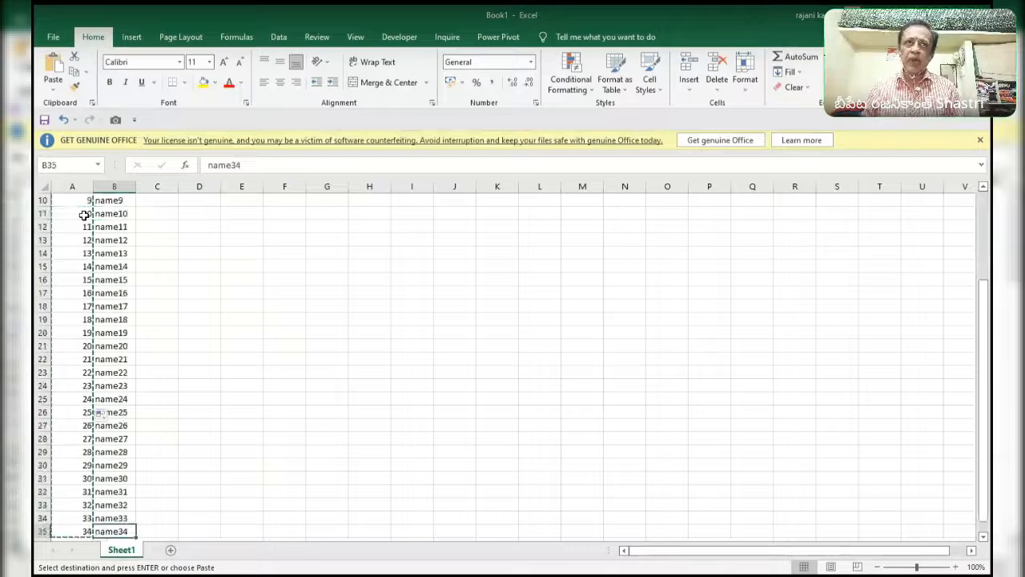
{"action": "key", "text": "Left"}
{"action": "key", "text": "Down"}
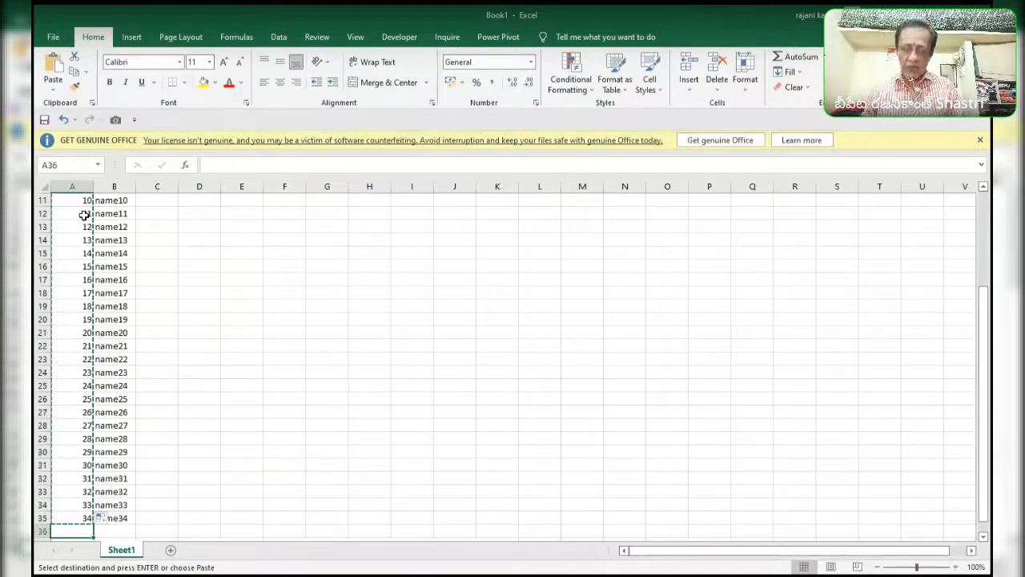
{"action": "key", "text": "ctrl+v"}
Paste the copied serial numbers a second time starting at A70, and return to cell A2.
{"action": "key", "text": "Down"}
{"action": "key", "text": "Down"}
{"action": "key", "text": "Down"}
{"action": "key", "text": "Down"}
{"action": "key", "text": "Down"}
{"action": "key", "text": "Down"}
{"action": "key", "text": "Down"}
{"action": "key", "text": "Down"}
{"action": "key", "text": "Down"}
{"action": "key", "text": "Down"}
{"action": "key", "text": "Down"}
{"action": "key", "text": "Down"}
{"action": "key", "text": "Down"}
{"action": "key", "text": "Down"}
{"action": "key", "text": "Down"}
{"action": "key", "text": "Down"}
{"action": "key", "text": "Down"}
{"action": "key", "text": "Down"}
{"action": "key", "text": "Down"}
{"action": "key", "text": "Down"}
{"action": "key", "text": "Down"}
{"action": "key", "text": "Down"}
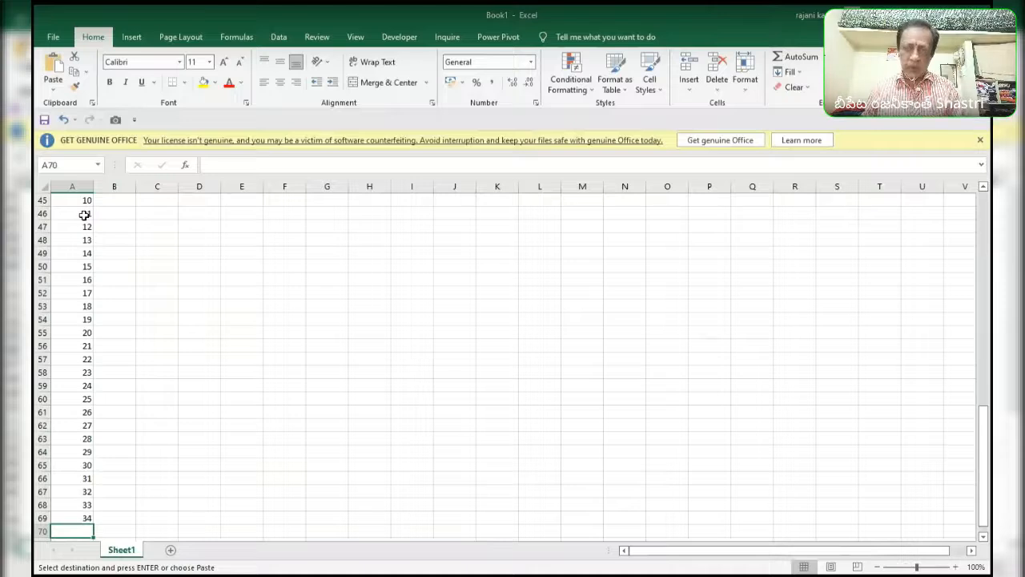
{"action": "key", "text": "ctrl+v"}
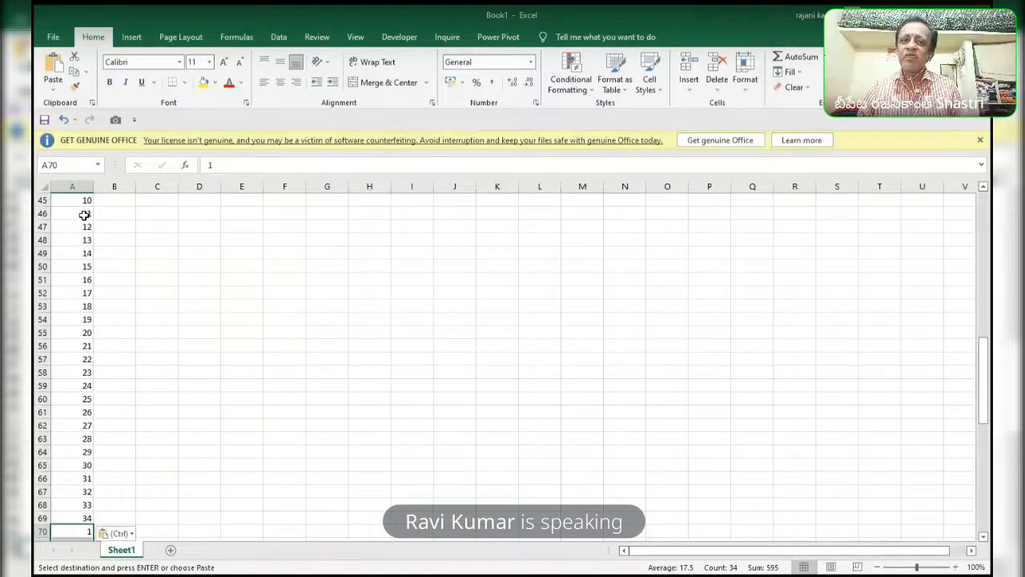
{"action": "key", "text": "Up"}
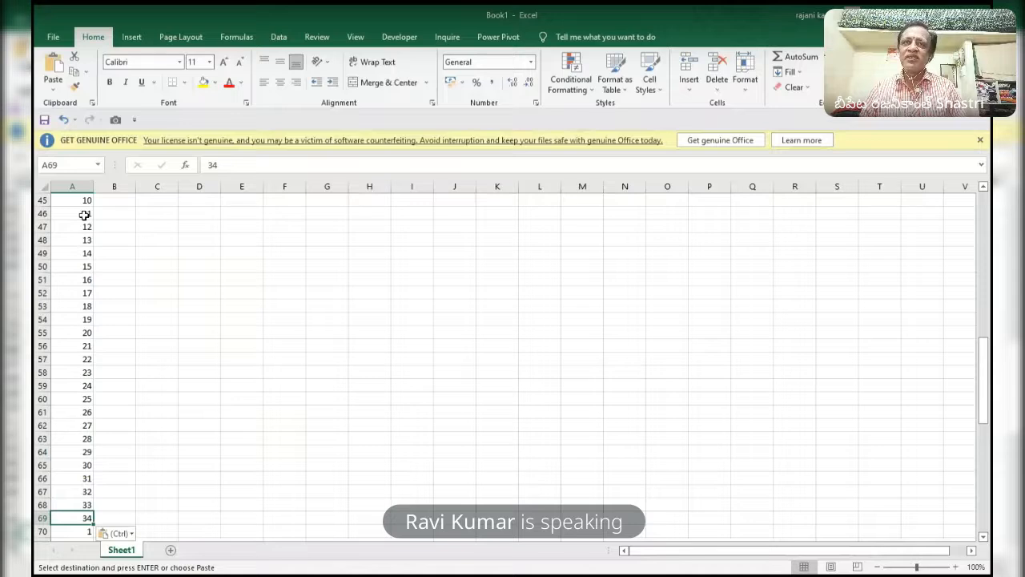
{"action": "key", "text": "ctrl+Up"}
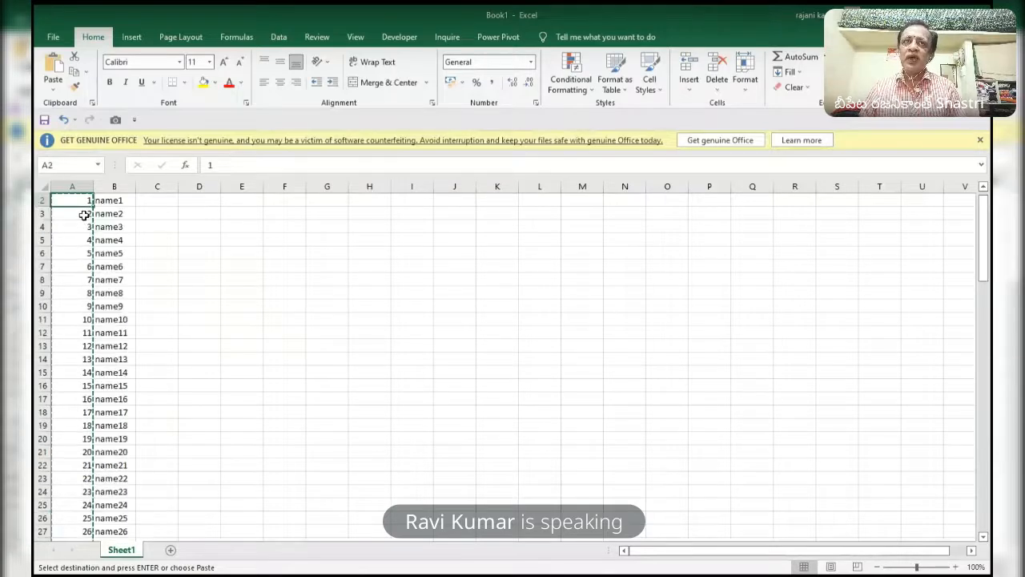
{"action": "key", "text": "Escape"}
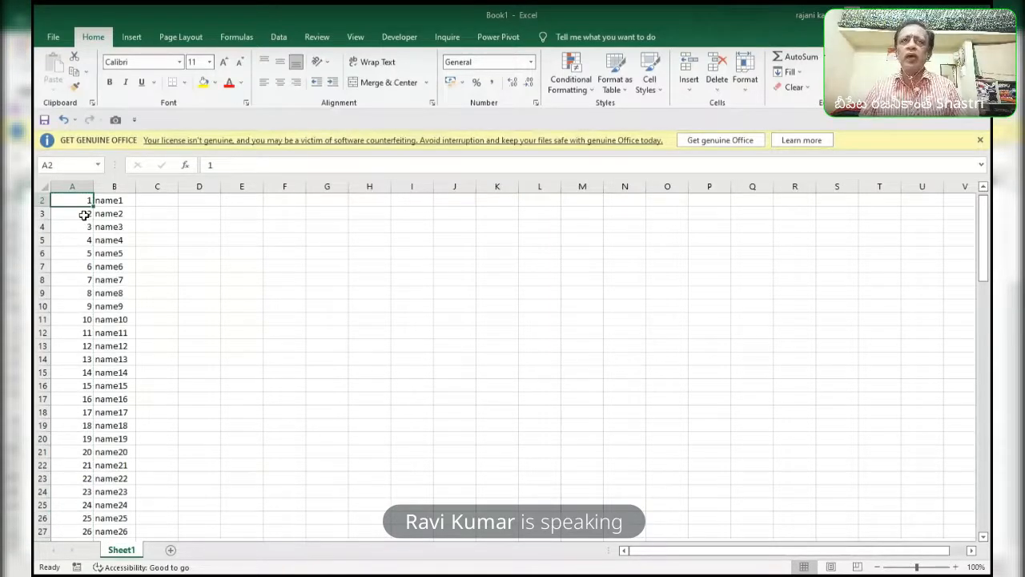
Sort the list by the serial numbers in column A from smallest to largest, starting from A2.
{"action": "scroll", "coordinate": [84, 215], "scroll_direction": "up", "scroll_amount": 1}
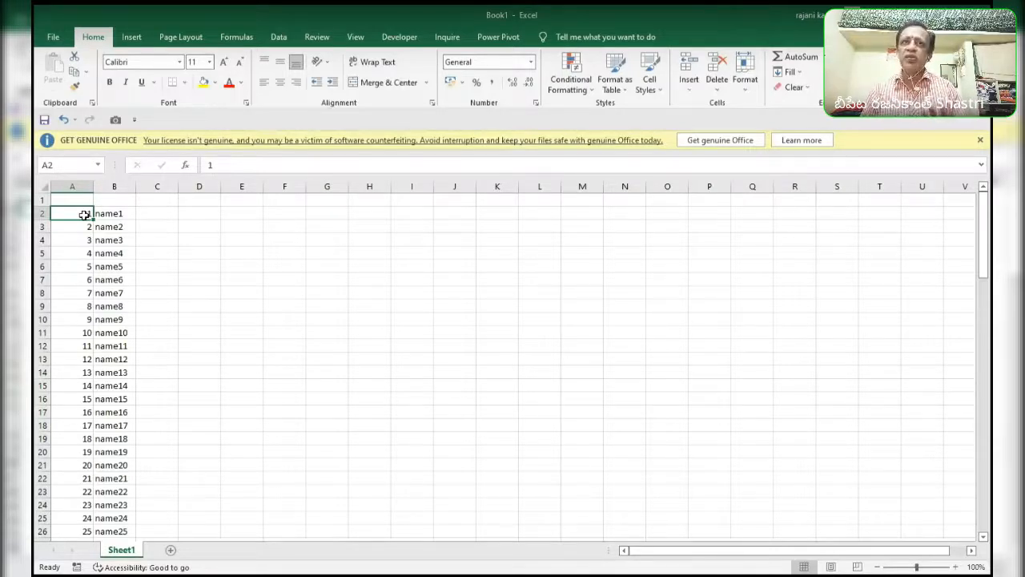
{"action": "key", "text": "ctrl+shift+Down"}
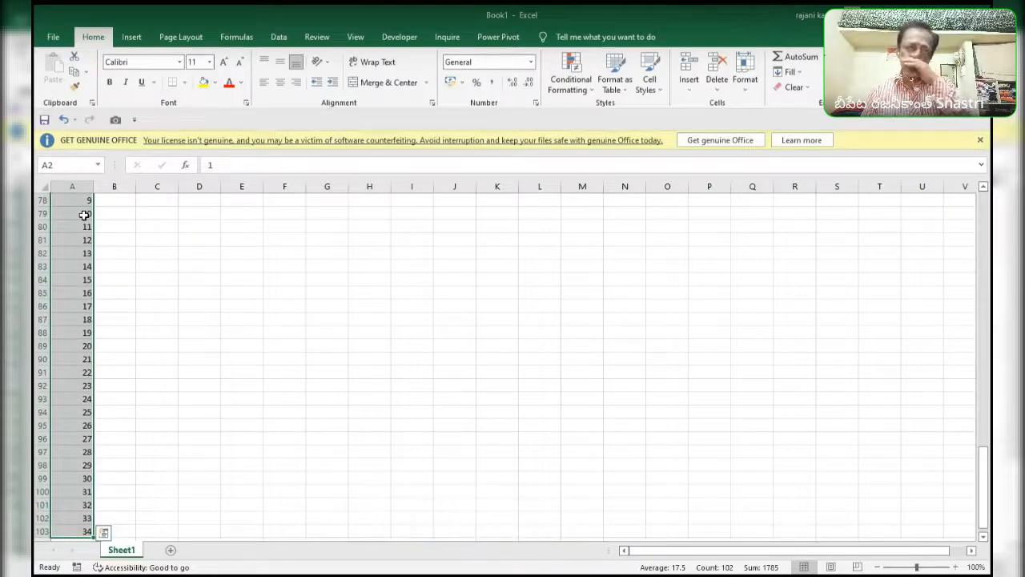
{"action": "key", "text": "ctrl+shift+Up"}
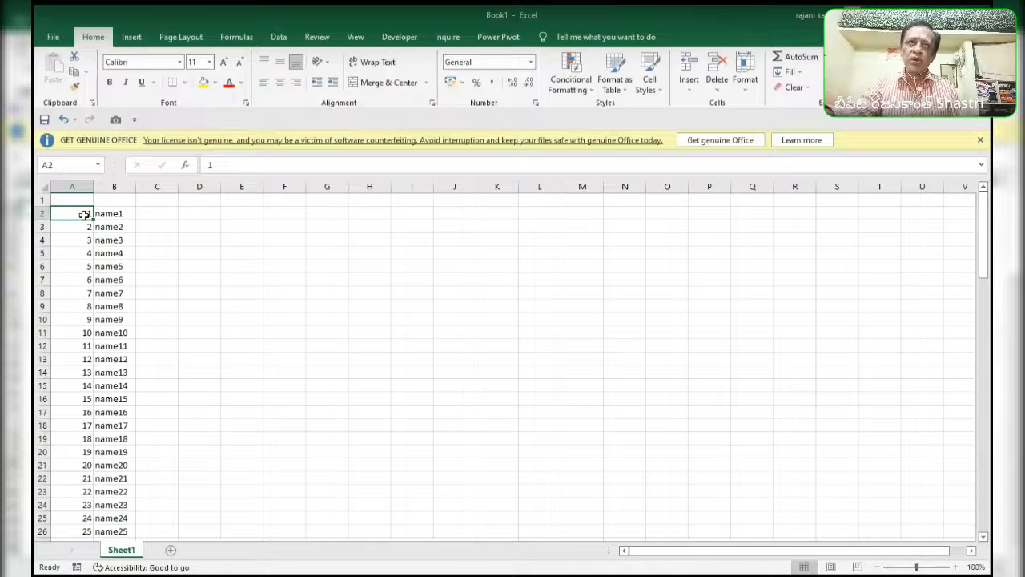
{"action": "right_click", "coordinate": [85, 214]}
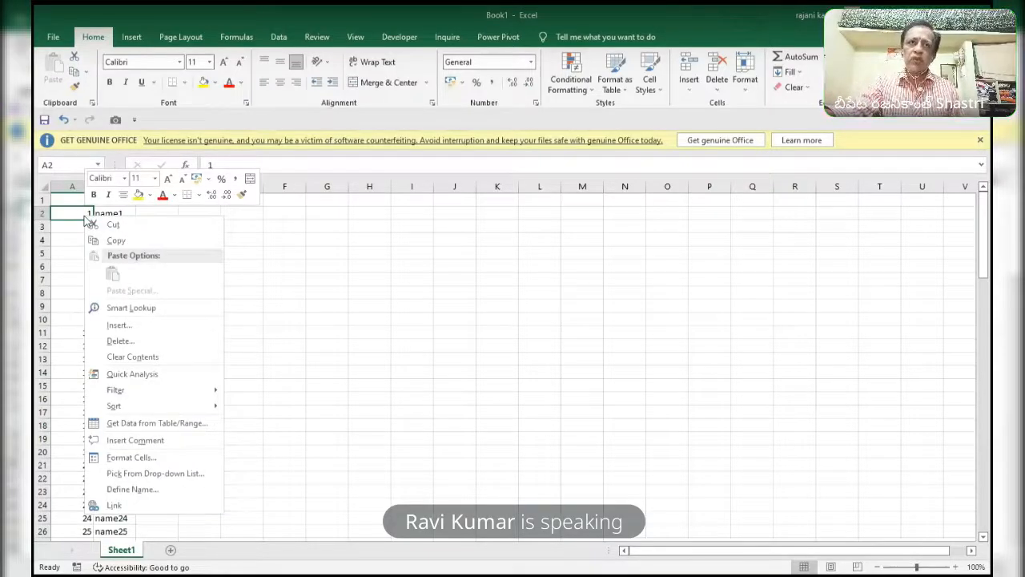
{"action": "mouse_move", "coordinate": [164, 404]}
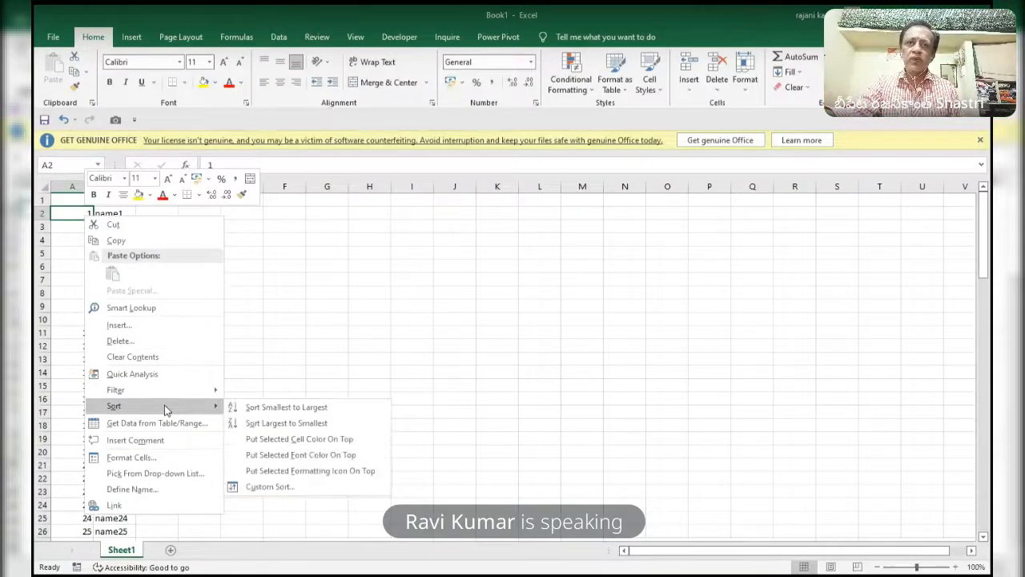
{"action": "left_click", "coordinate": [295, 409]}
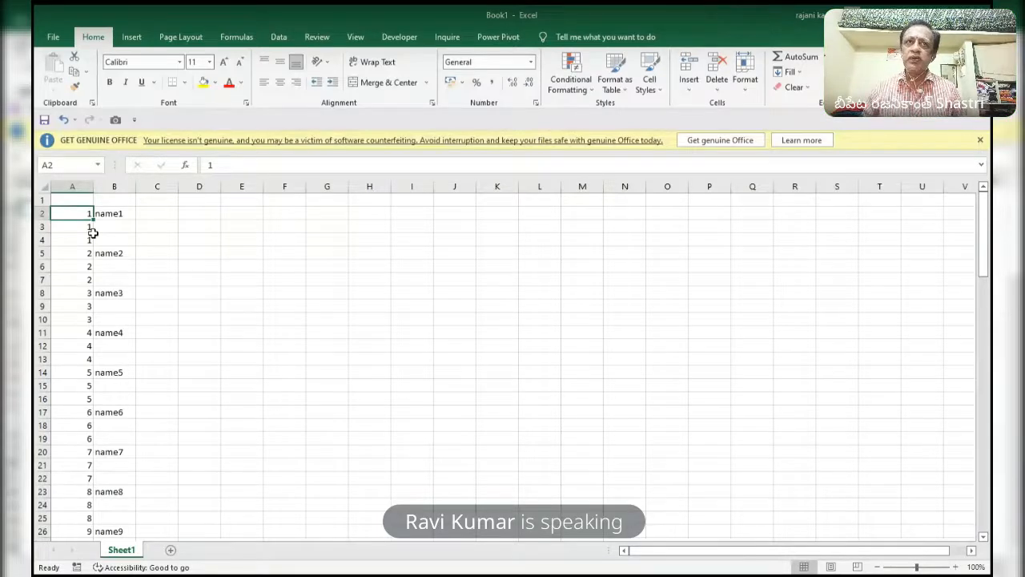
Try clearing the numbers and names in A2:B103, and undo the deletion.
{"action": "key", "text": "ctrl+shift+Down"}
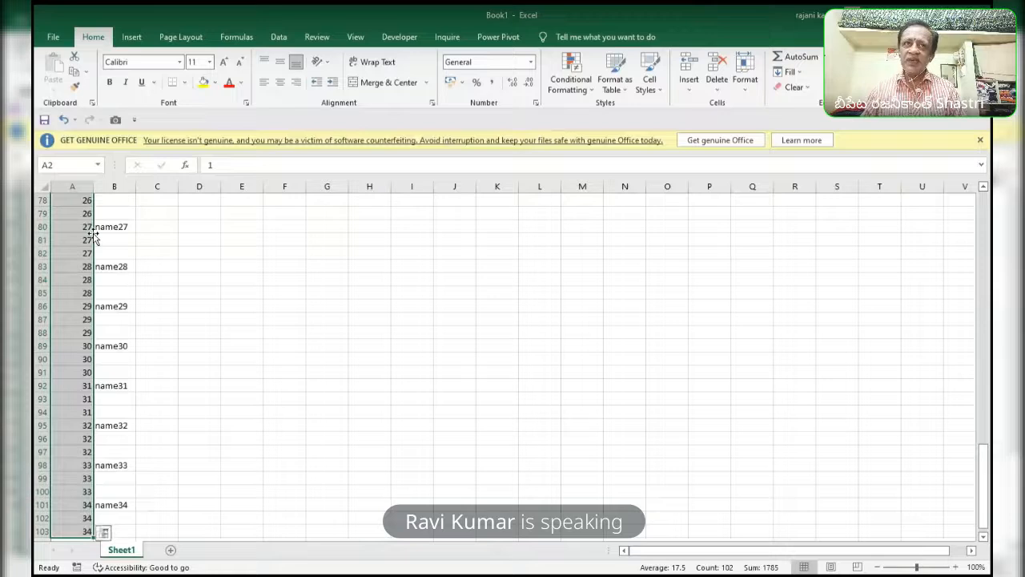
{"action": "key", "text": "Right"}
{"action": "key", "text": "Left"}
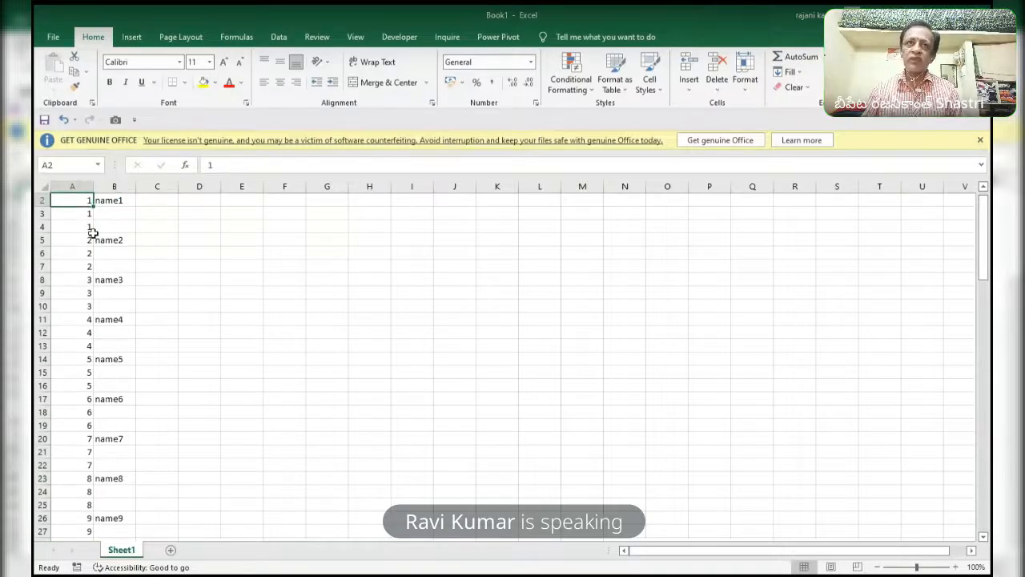
{"action": "key", "text": "shift+Right"}
{"action": "key", "text": "ctrl+shift+Down"}
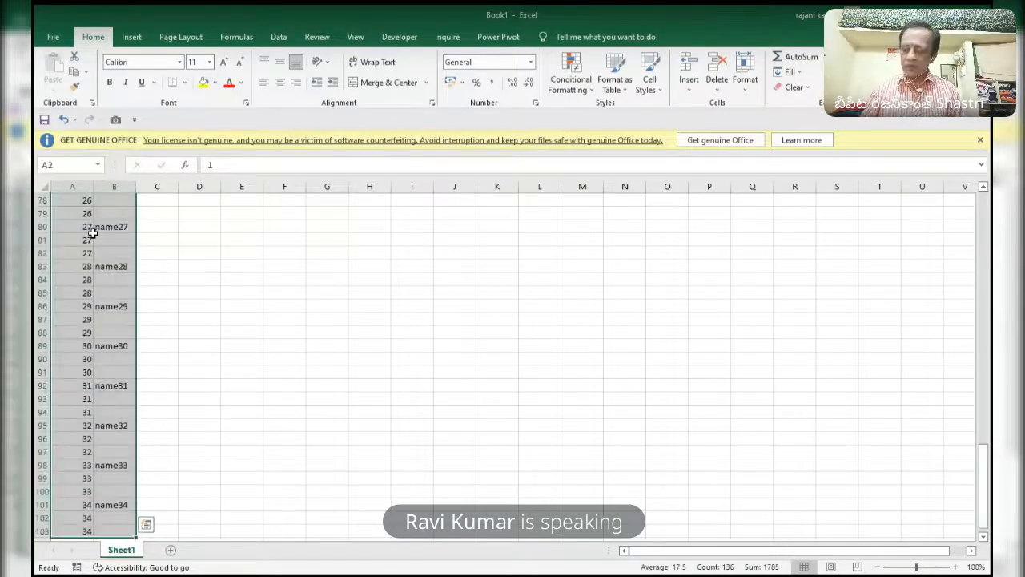
{"action": "key", "text": "Delete"}
{"action": "key", "text": "ctrl+z"}
{"action": "key", "text": "ctrl+Home"}
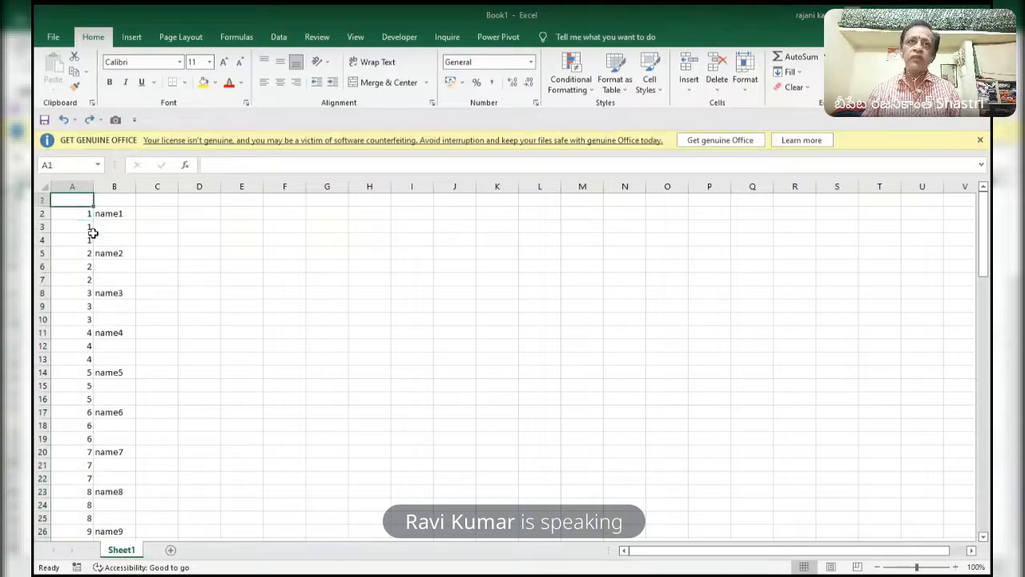
Enter the comma-separated text "abc,how" in cell E2.
{"action": "key", "text": "ctrl+space"}
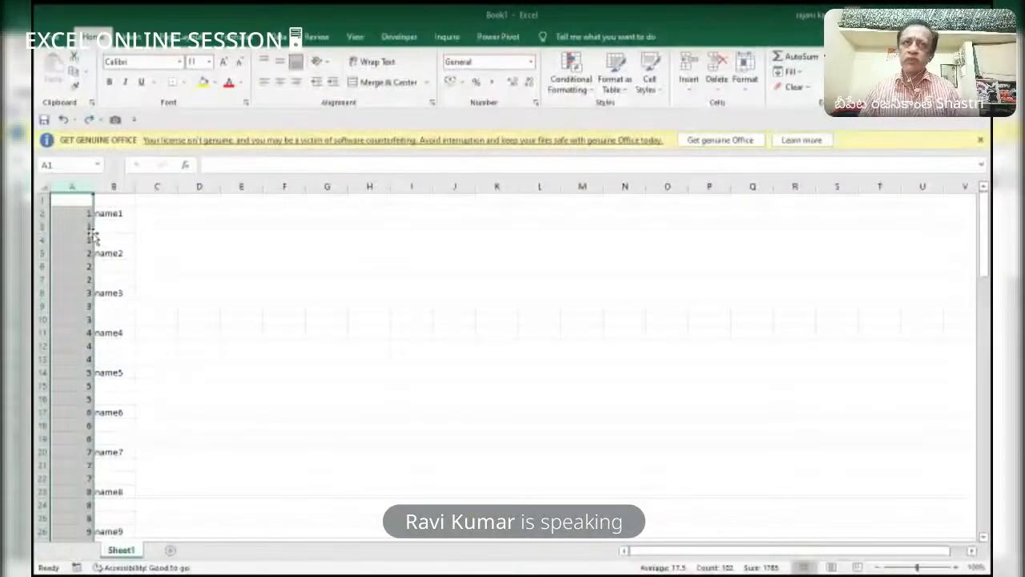
{"action": "key", "text": "Right"}
{"action": "key", "text": "Right"}
{"action": "key", "text": "Right"}
{"action": "key", "text": "Right"}
{"action": "key", "text": "Down"}
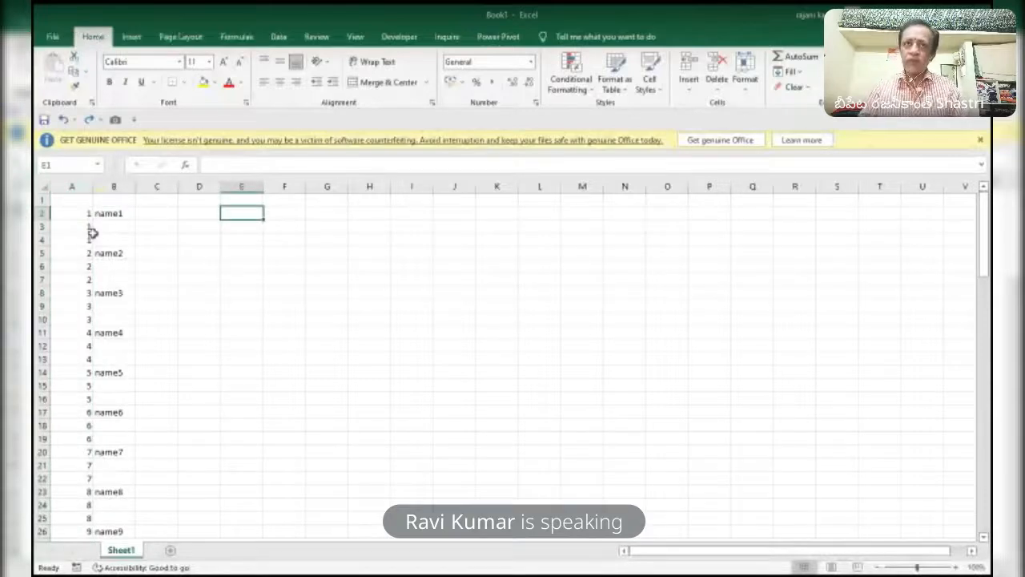
{"action": "type", "text": "abc,"}
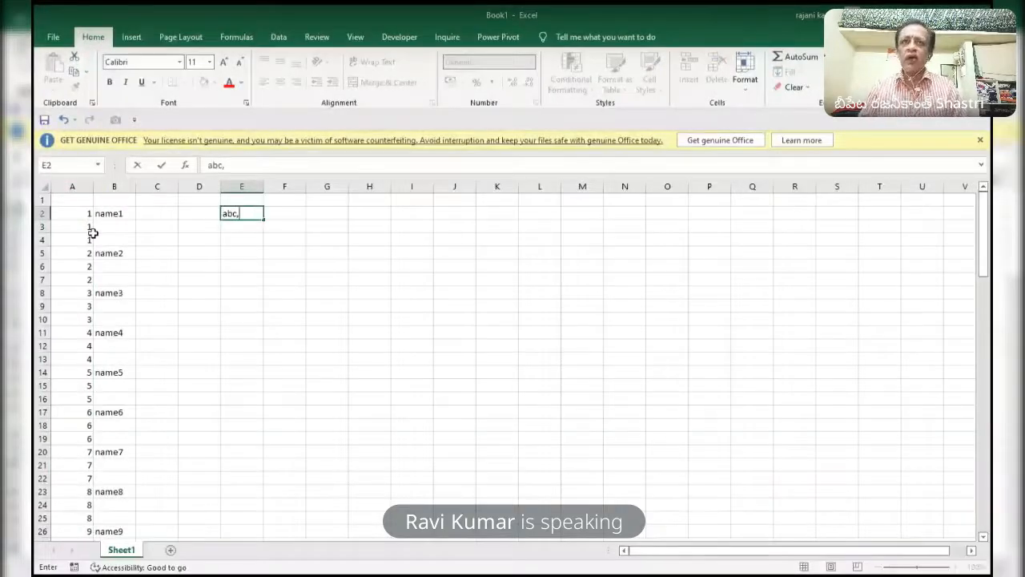
{"action": "type", "text": "how ra"}
{"action": "key", "text": "BackSpace"}
{"action": "key", "text": "BackSpace"}
{"action": "key", "text": "BackSpace"}
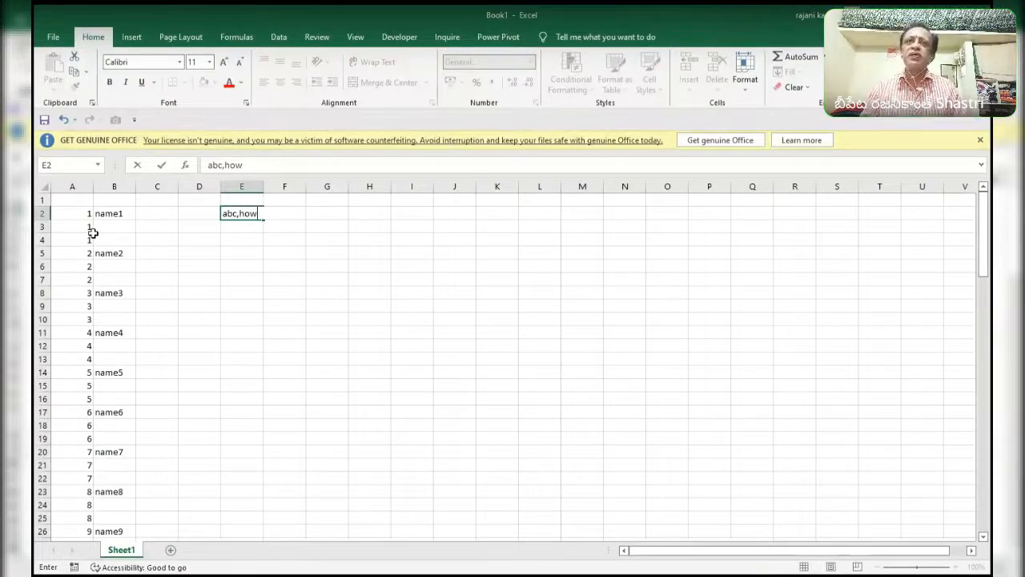
{"action": "key", "text": "Return"}
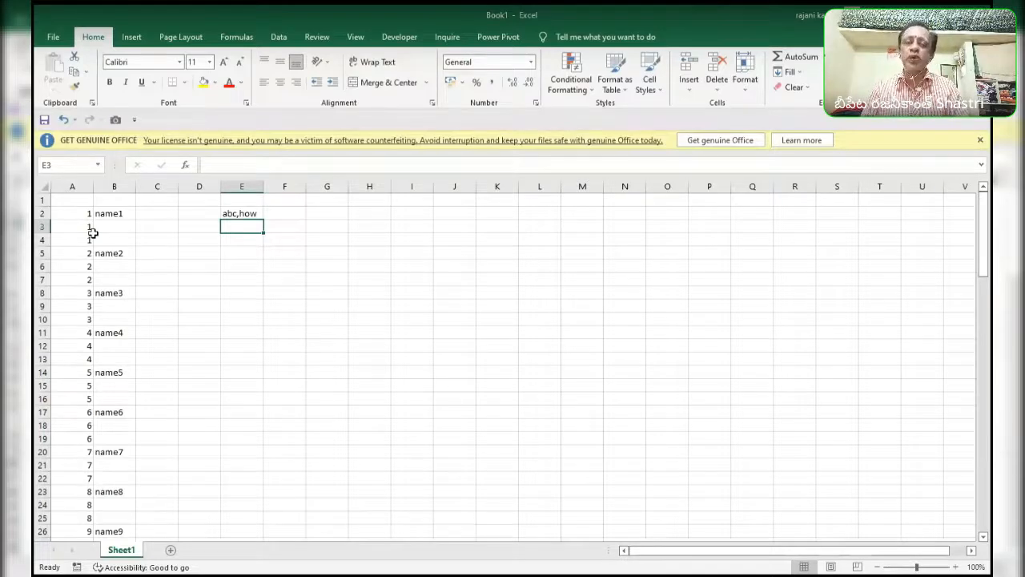
Enter "code,who" in cell E3 and "check,how" in cell E4.
{"action": "type", "text": "code,"}
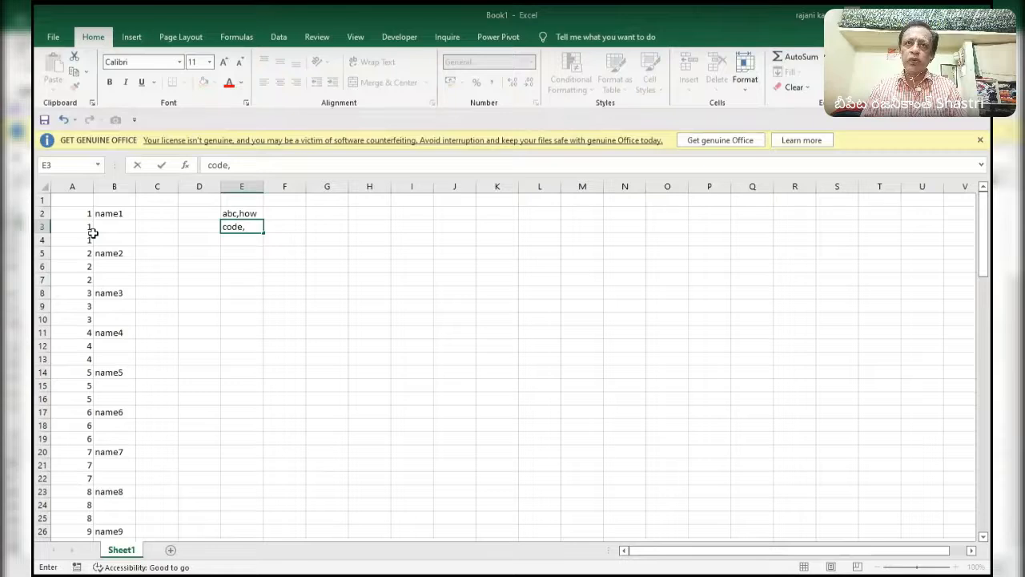
{"action": "type", "text": "who"}
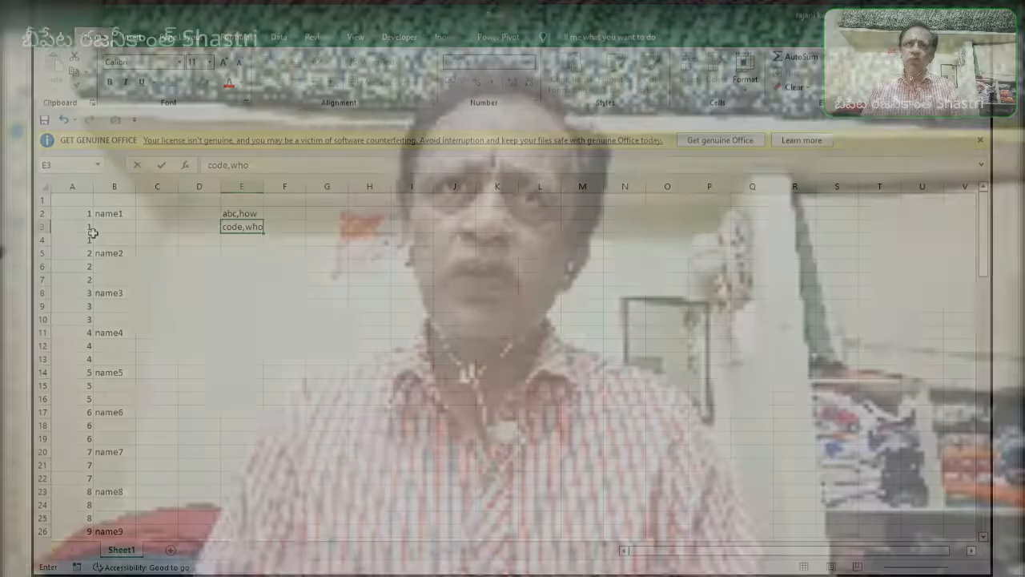
{"action": "key", "text": "Return"}
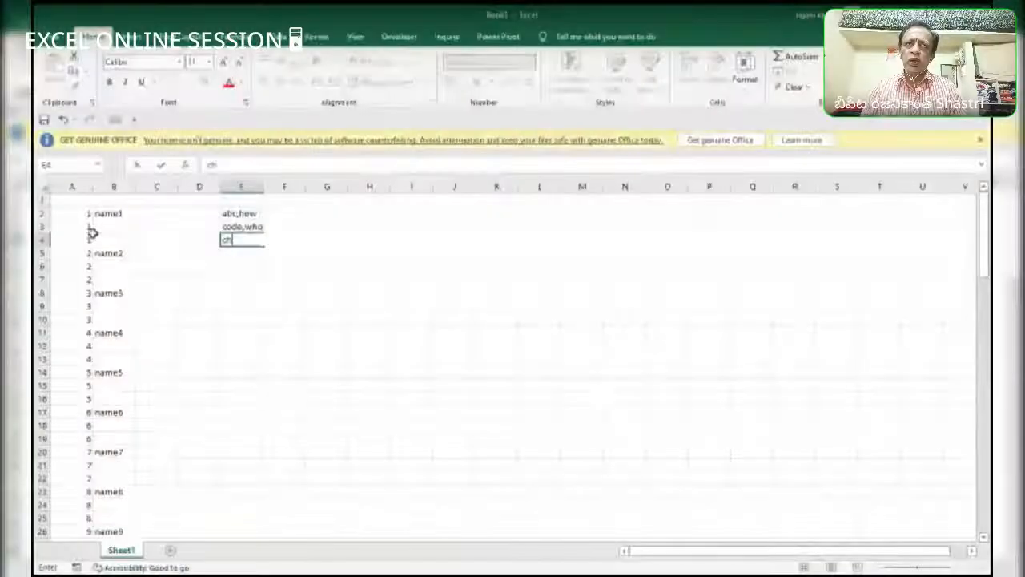
{"action": "type", "text": "ch"}
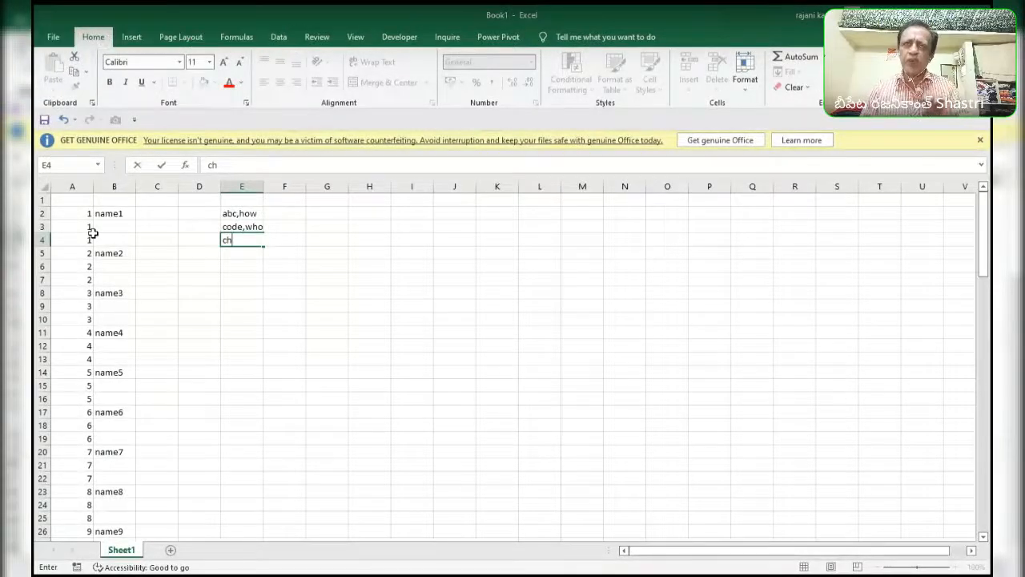
{"action": "type", "text": "eck,"}
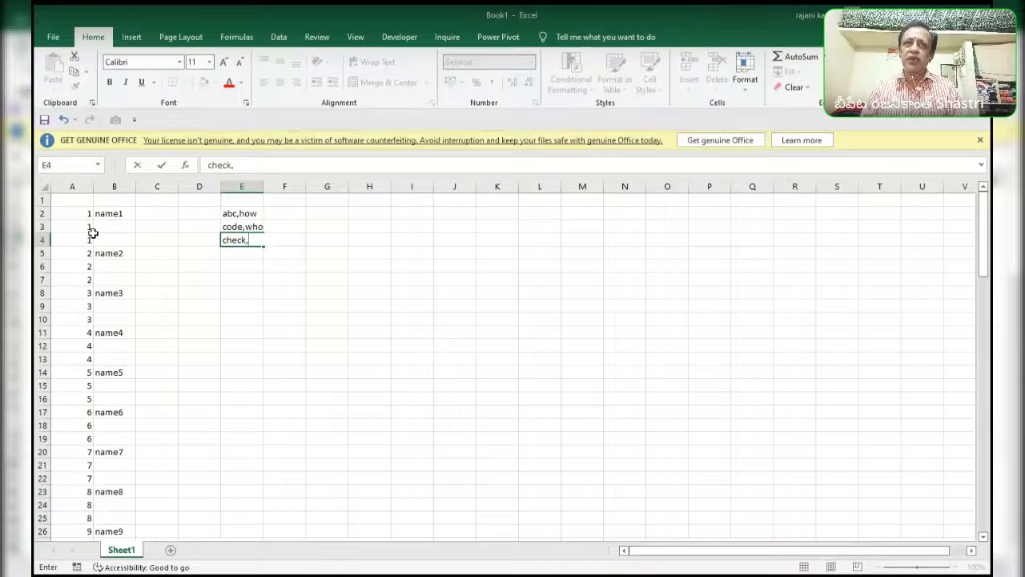
{"action": "type", "text": "how"}
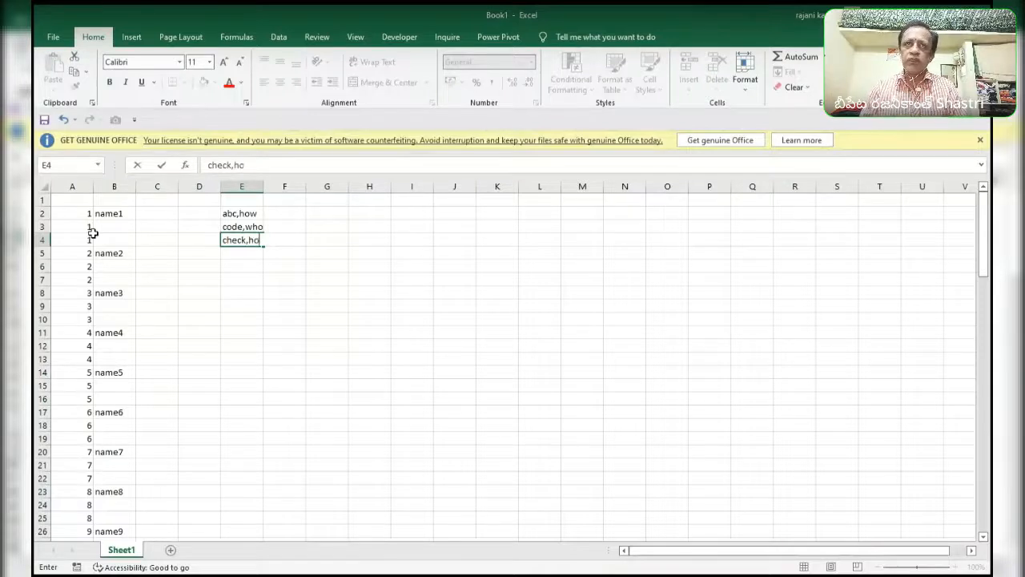
{"action": "key", "text": "Return"}
{"action": "key", "text": "Up"}
{"action": "key", "text": "Up"}
{"action": "key", "text": "Up"}
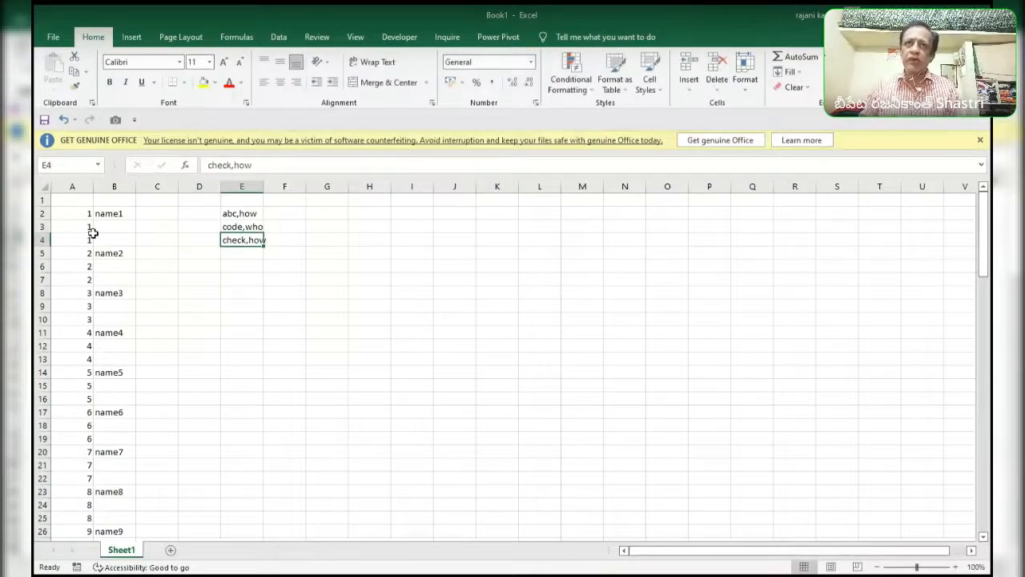
Apply Merge & Center to cell E2 and extend its text to "abc,how,how,pqr".
{"action": "left_click", "coordinate": [383, 84]}
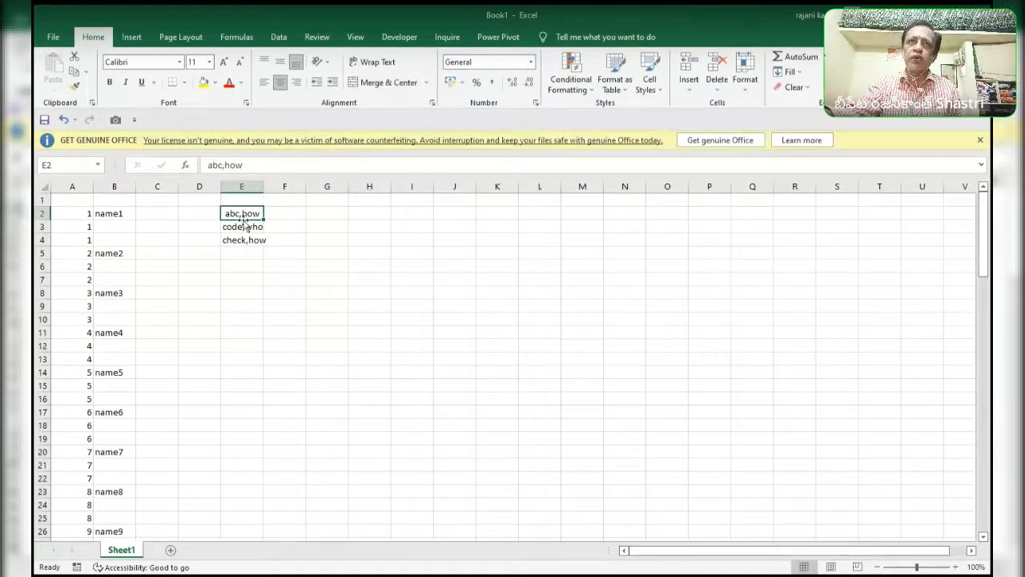
{"action": "key", "text": "F2"}
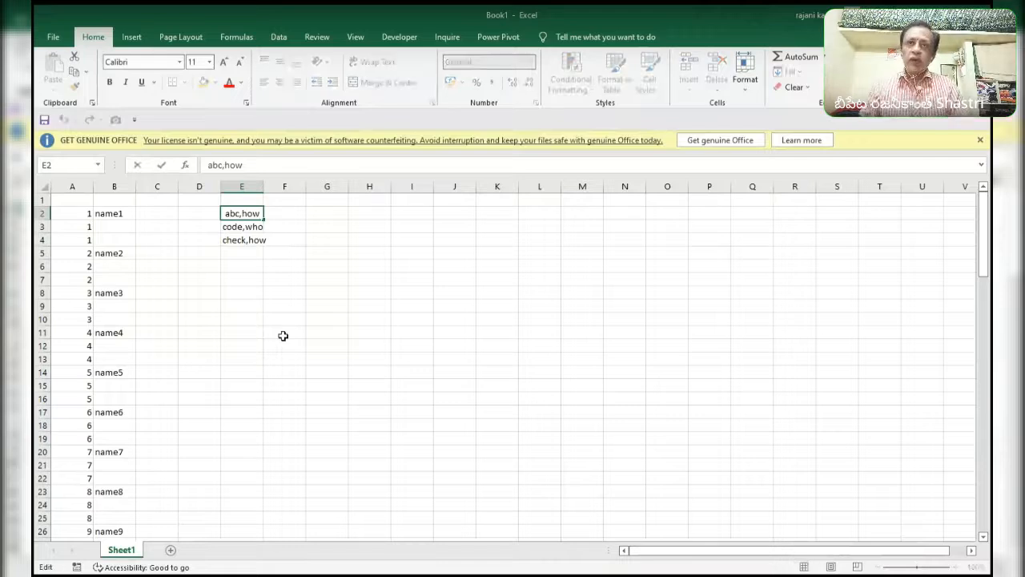
{"action": "type", "text": ",how"}
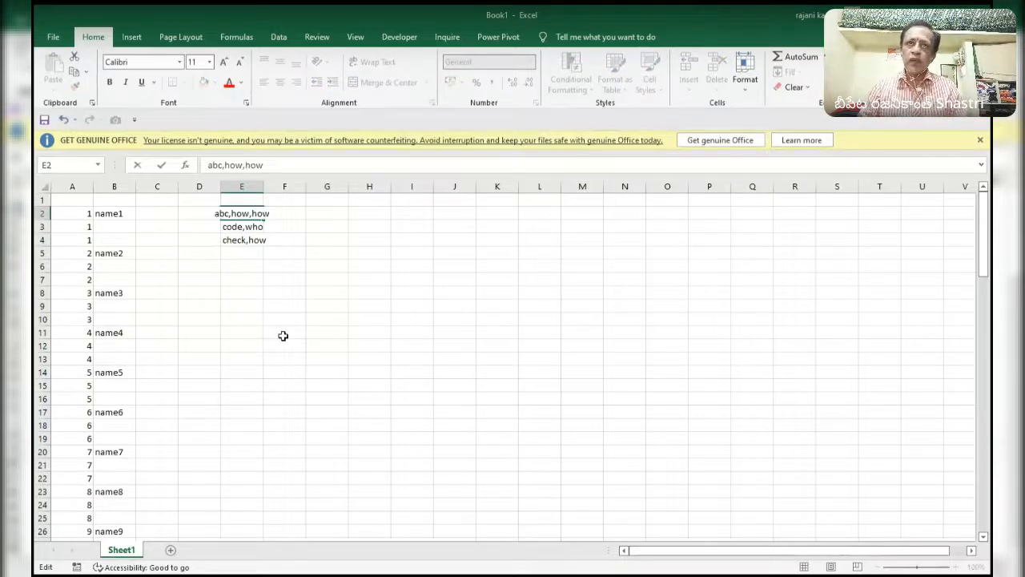
{"action": "type", "text": " a"}
{"action": "key", "text": "BackSpace"}
{"action": "key", "text": "BackSpace"}
{"action": "type", "text": ","}
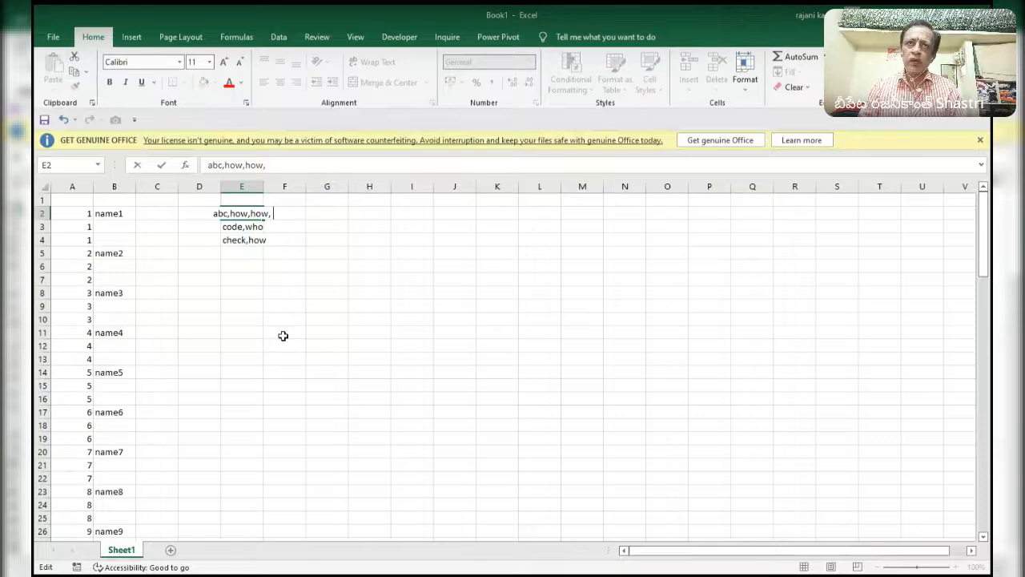
{"action": "type", "text": "pqr"}
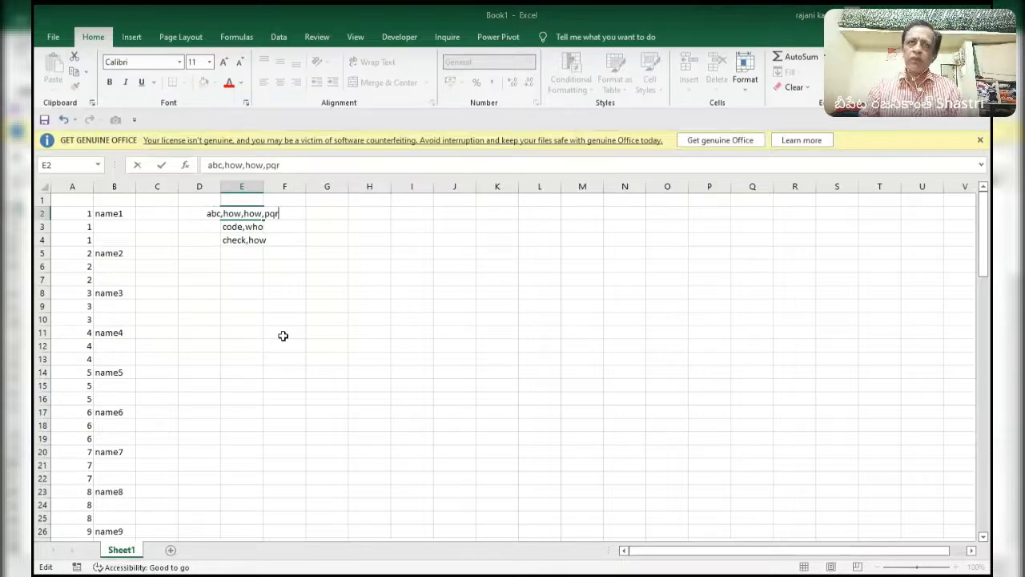
{"action": "key", "text": "Return"}
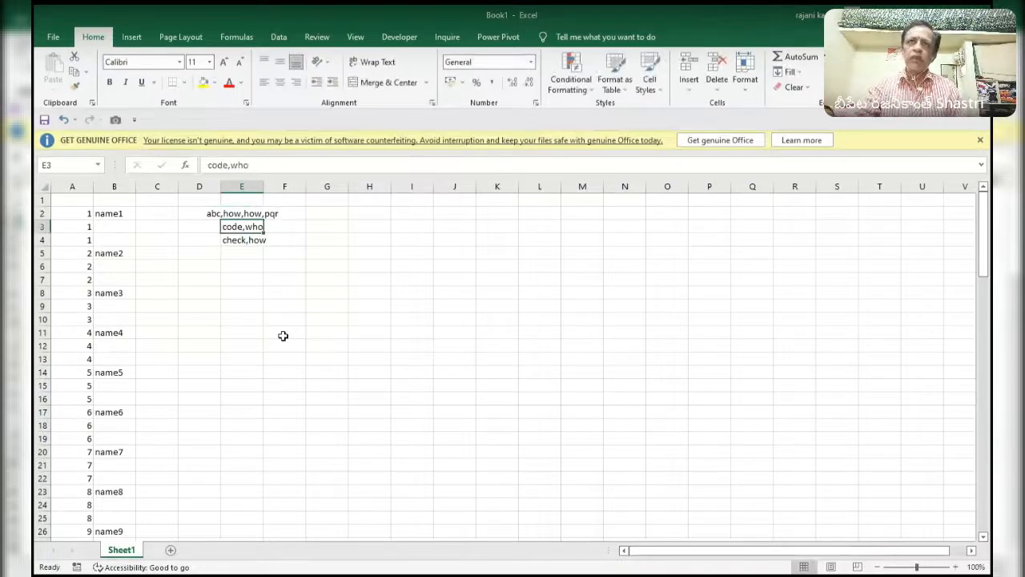
Apply Merge & Center to cell E3 and autofit the width of column E to its contents.
{"action": "left_click", "coordinate": [398, 83]}
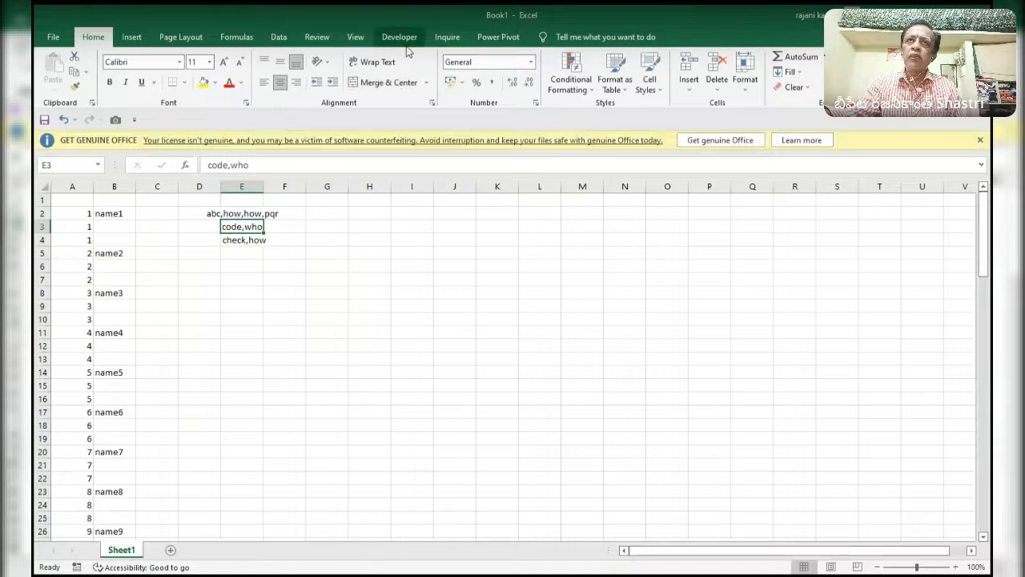
{"action": "left_click", "coordinate": [240, 213]}
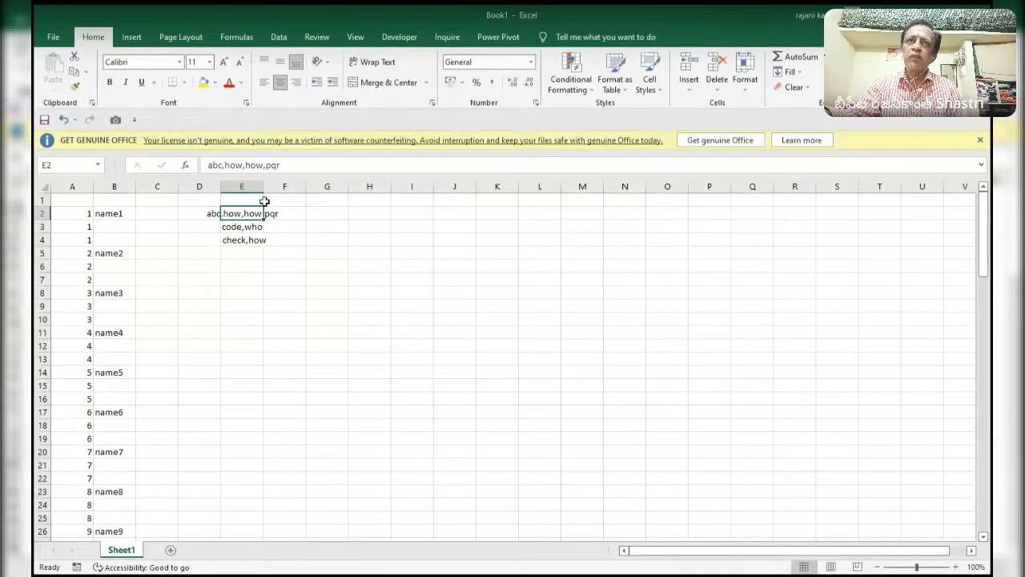
{"action": "double_click", "coordinate": [264, 186]}
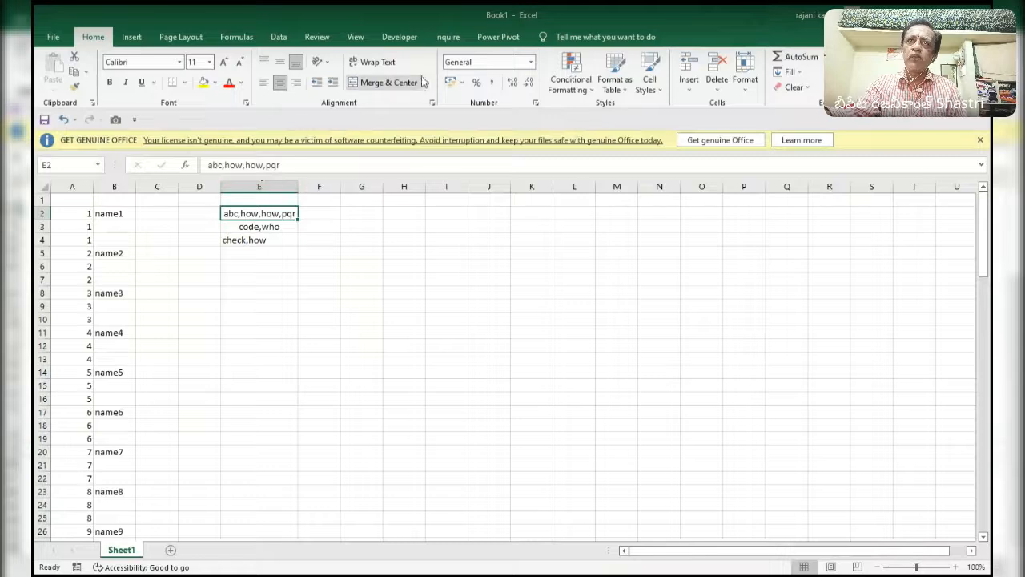
Turn on text wrapping for cell E2 and insert a line break in its text after "abc,how,".
{"action": "left_click", "coordinate": [375, 62]}
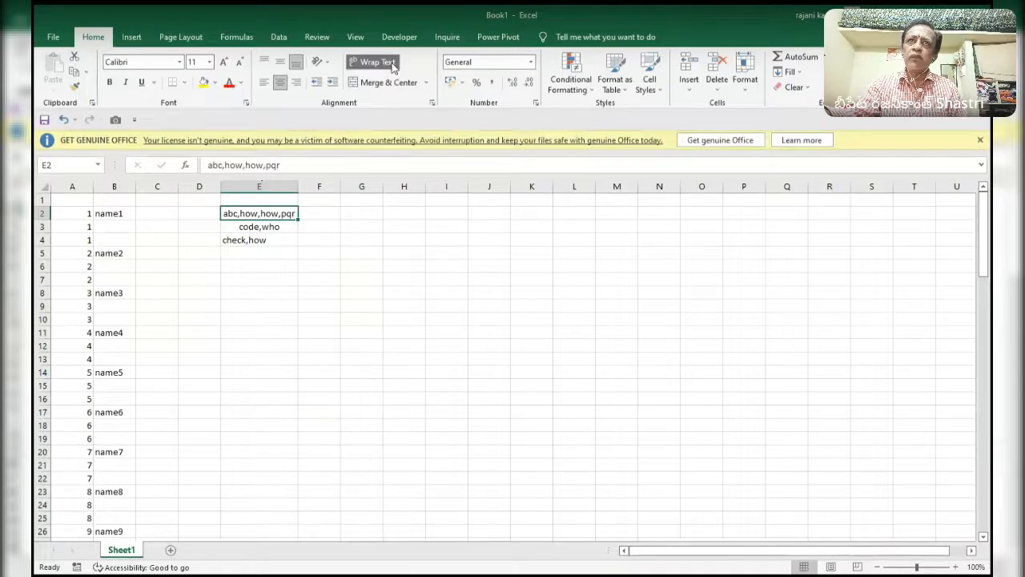
{"action": "double_click", "coordinate": [289, 208]}
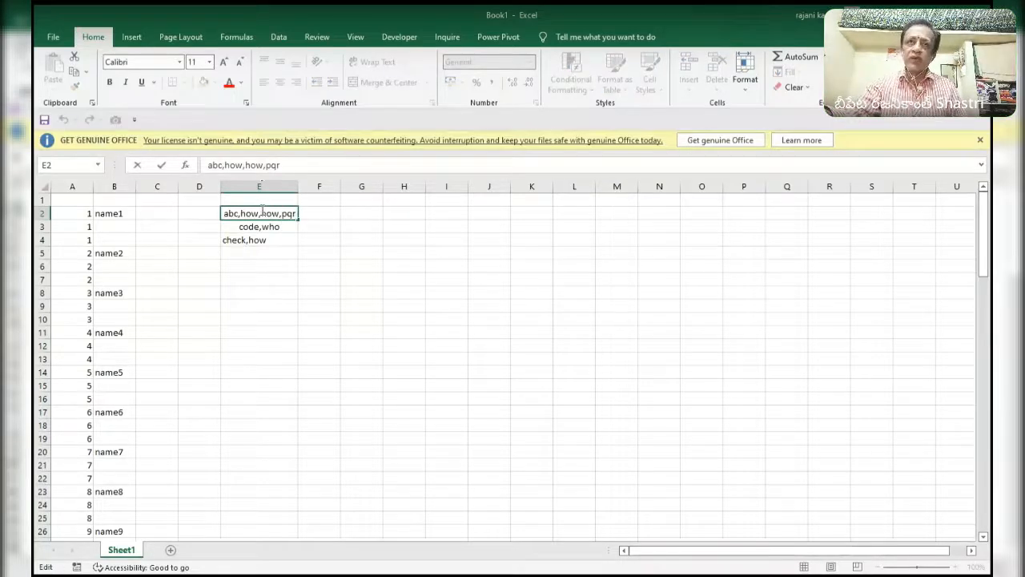
{"action": "key", "text": "alt+Return"}
{"action": "key", "text": "Return"}
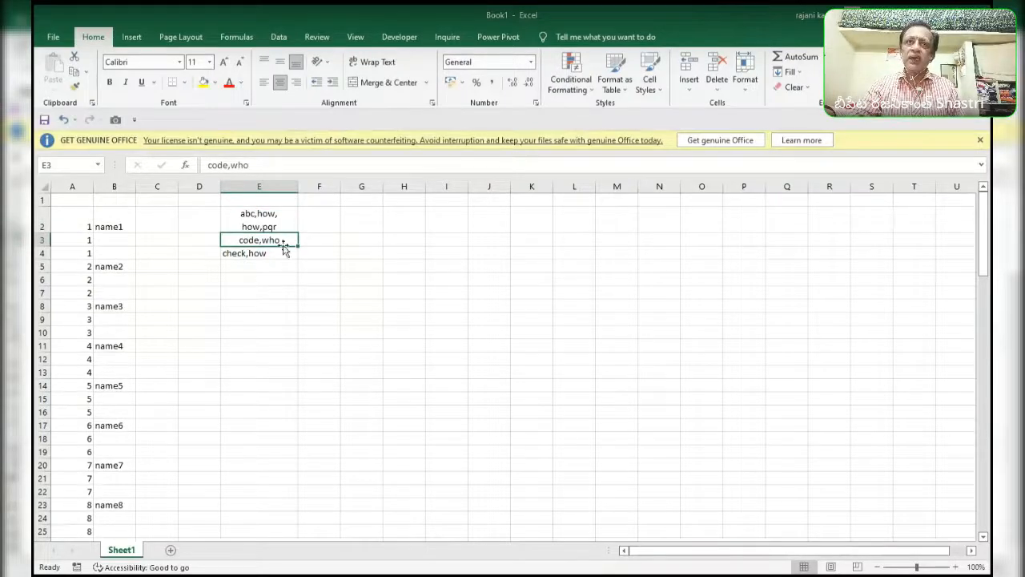
Insert a line break in cell E3 between "code" and ",who".
{"action": "double_click", "coordinate": [282, 239]}
{"action": "left_click", "coordinate": [260, 239]}
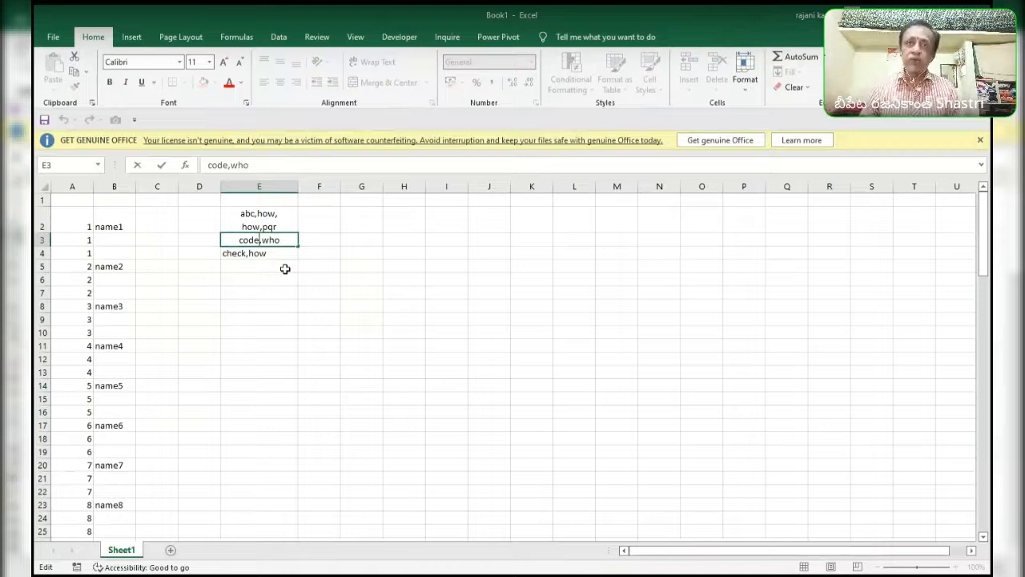
{"action": "key", "text": "alt+Return"}
{"action": "key", "text": "Return"}
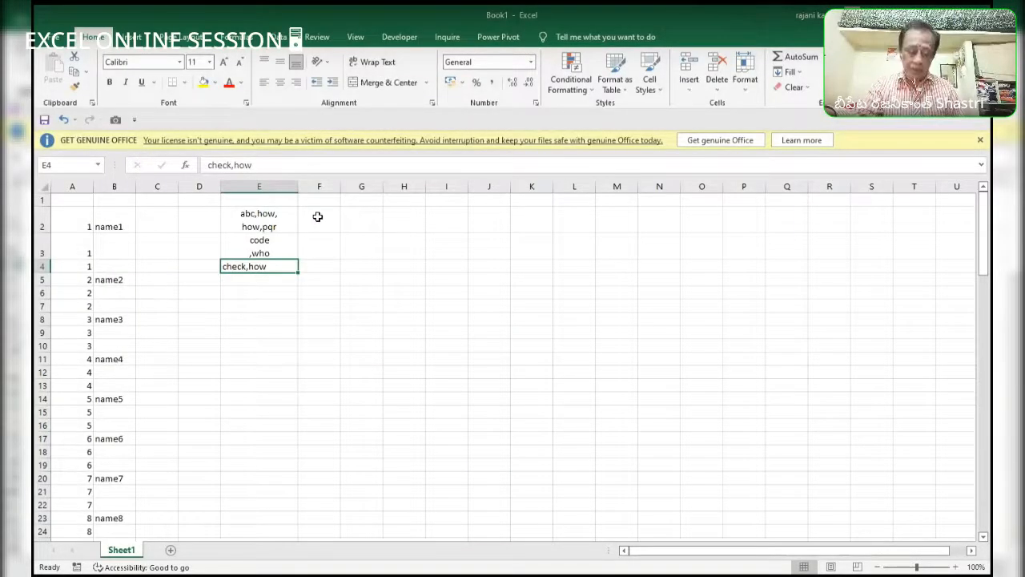
Undo the line breaks in cells E3 and E2, and turn off text wrapping for E2.
{"action": "key", "text": "ctrl+z"}
{"action": "key", "text": "ctrl+z"}
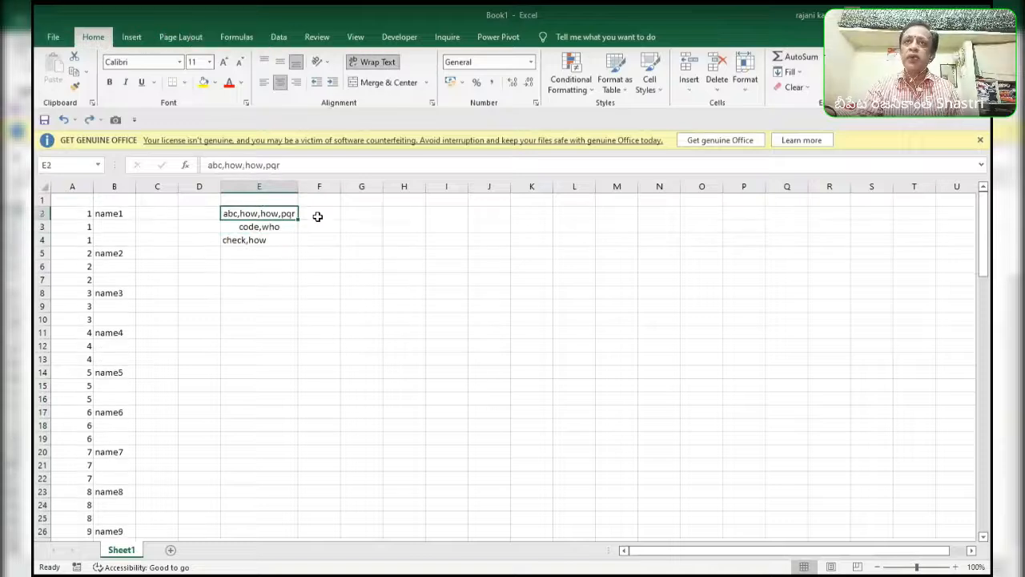
{"action": "left_click", "coordinate": [373, 63]}
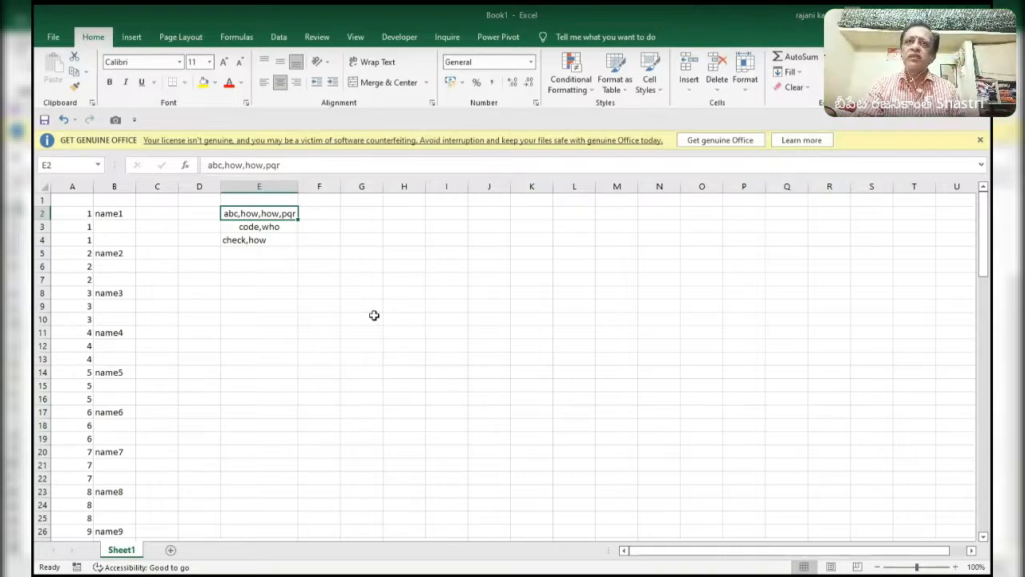
Remove everything from the first comma onward in cells E2:E6, then widen column E and keep E2:E6 selected.
{"action": "left_click_drag", "start_coordinate": [277, 211], "coordinate": [273, 265]}
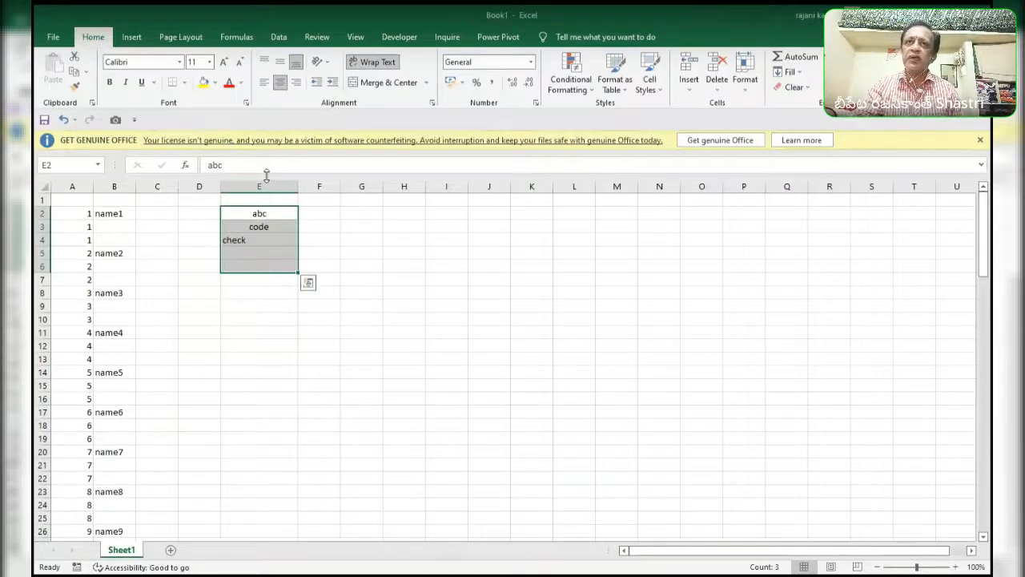
{"action": "double_click", "coordinate": [304, 186]}
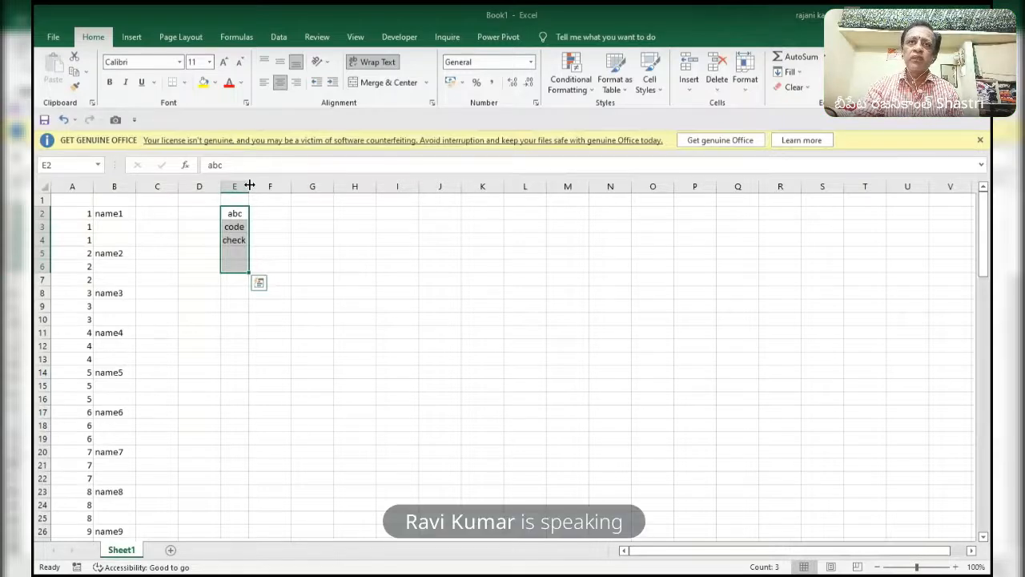
{"action": "left_click_drag", "start_coordinate": [247, 186], "coordinate": [313, 187]}
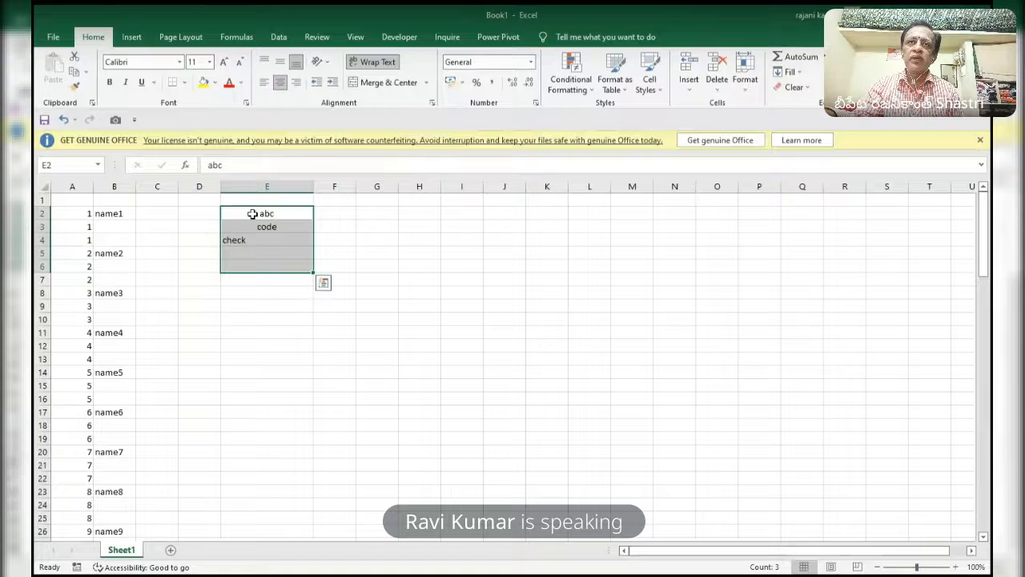
{"action": "left_click_drag", "start_coordinate": [252, 213], "coordinate": [253, 268]}
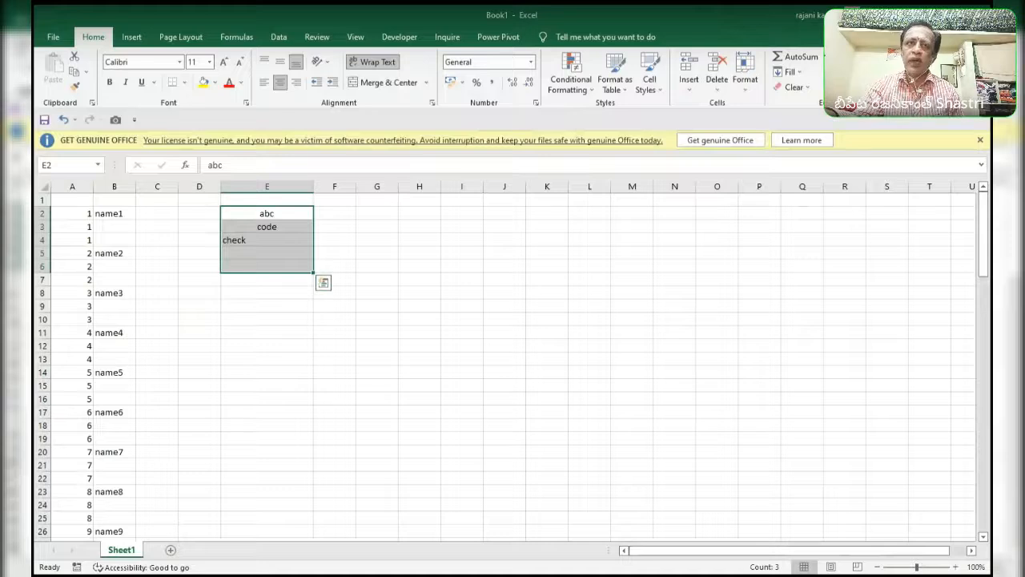